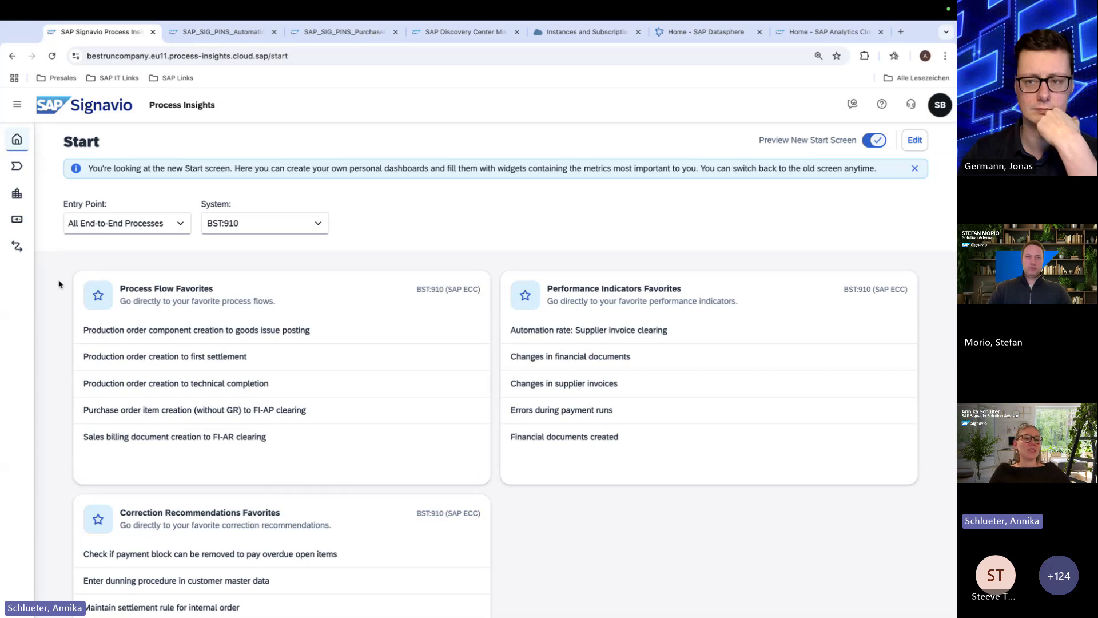
# Step: Open the Source to Pay end-to-end process and show its performance indicators
pyautogui.click(13, 105)
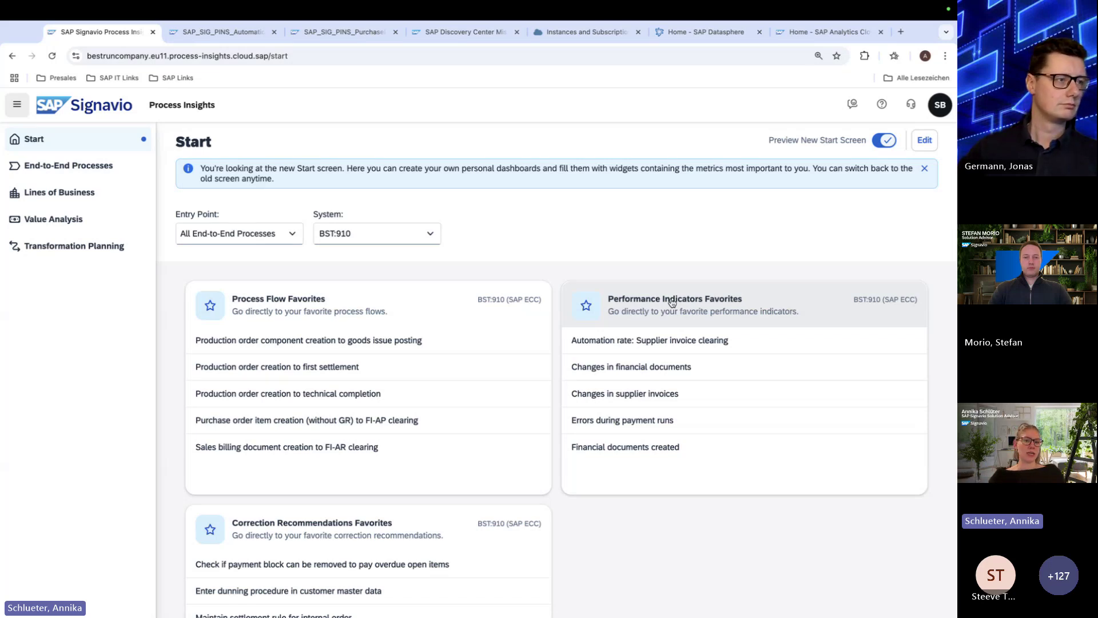
pyautogui.click(97, 167)
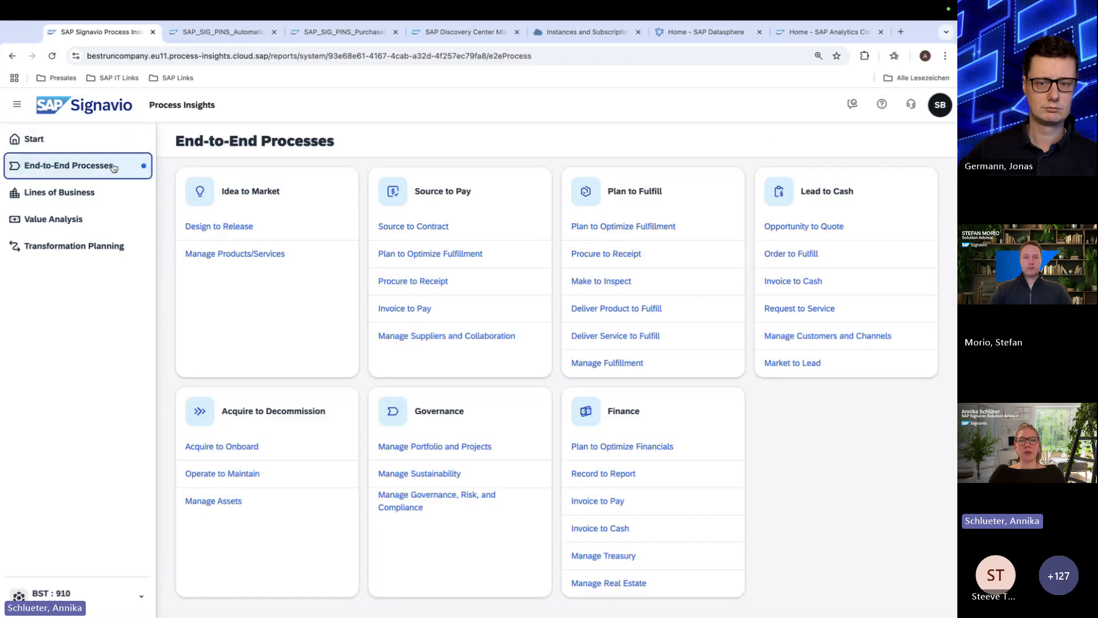
pyautogui.click(419, 195)
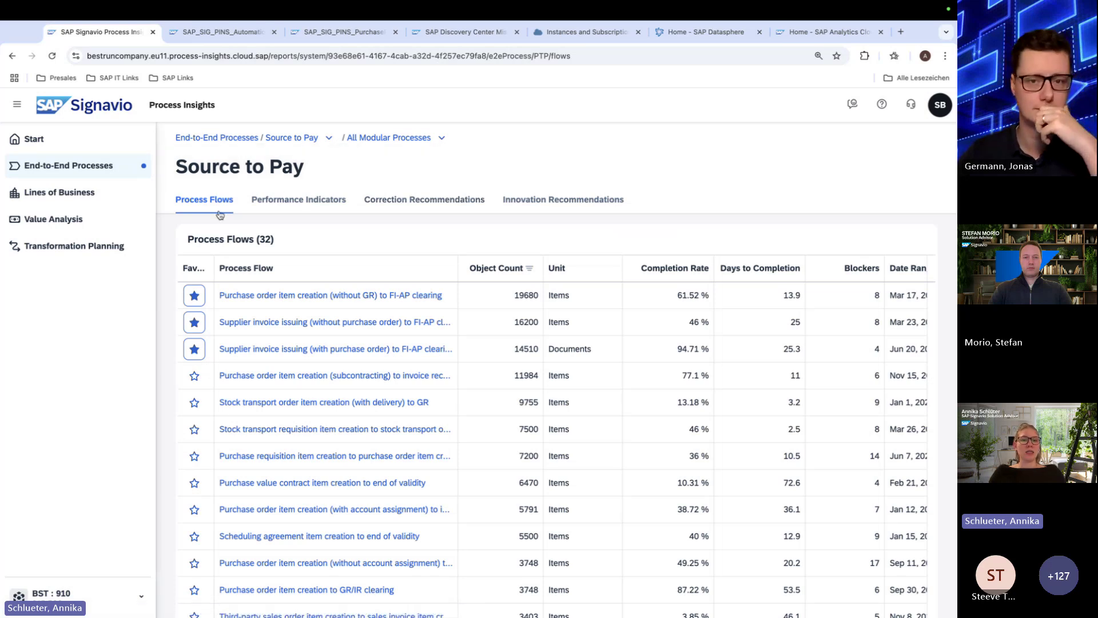
pyautogui.click(300, 200)
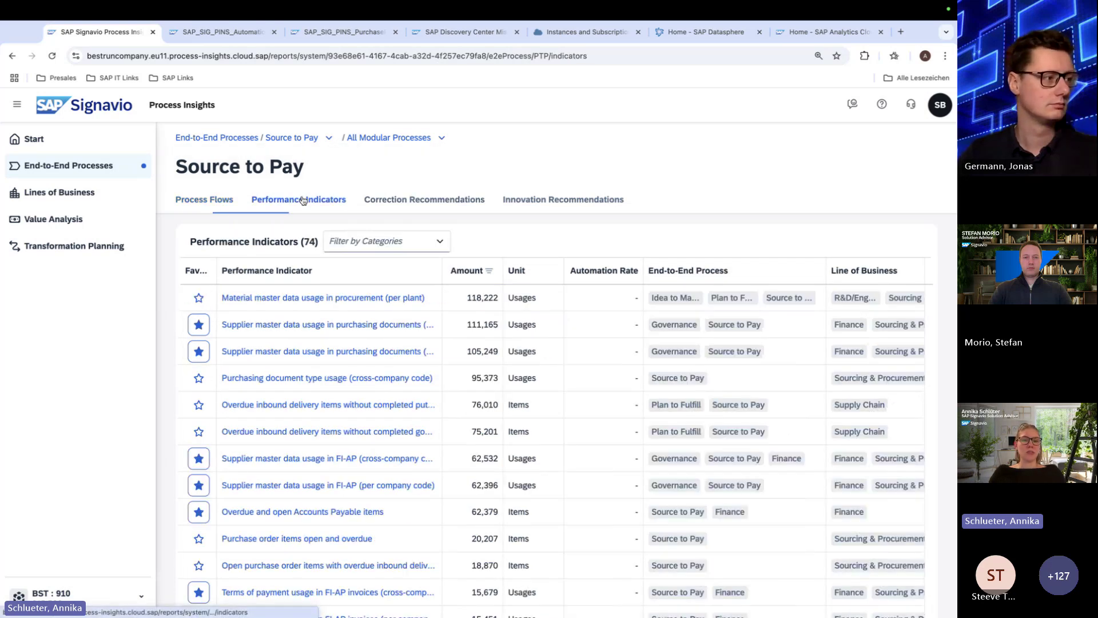
pyautogui.click(434, 248)
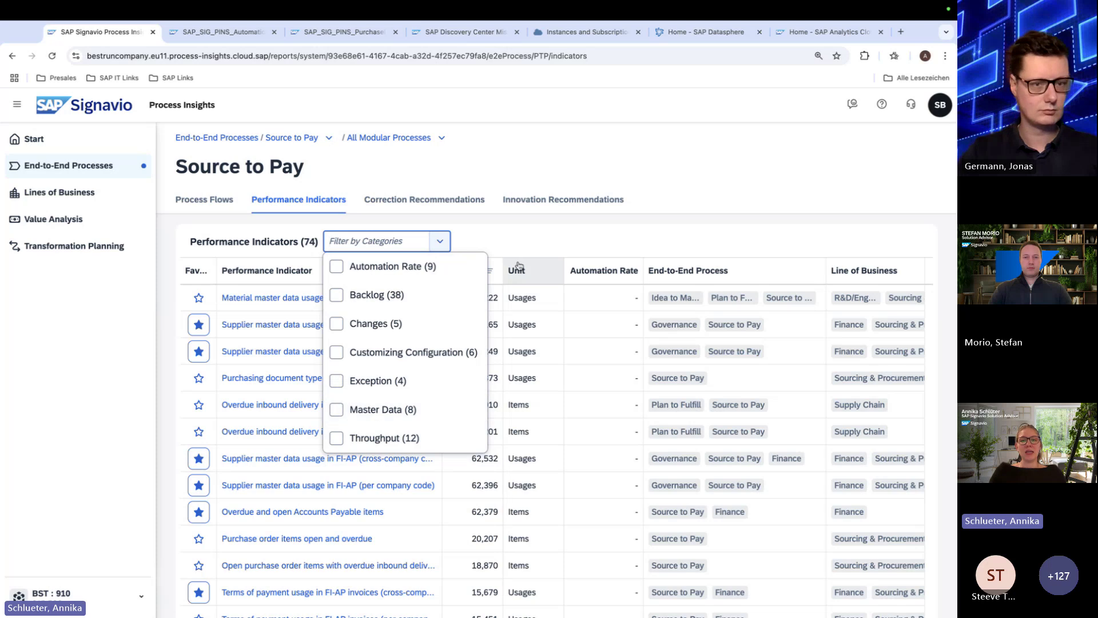
pyautogui.click(501, 244)
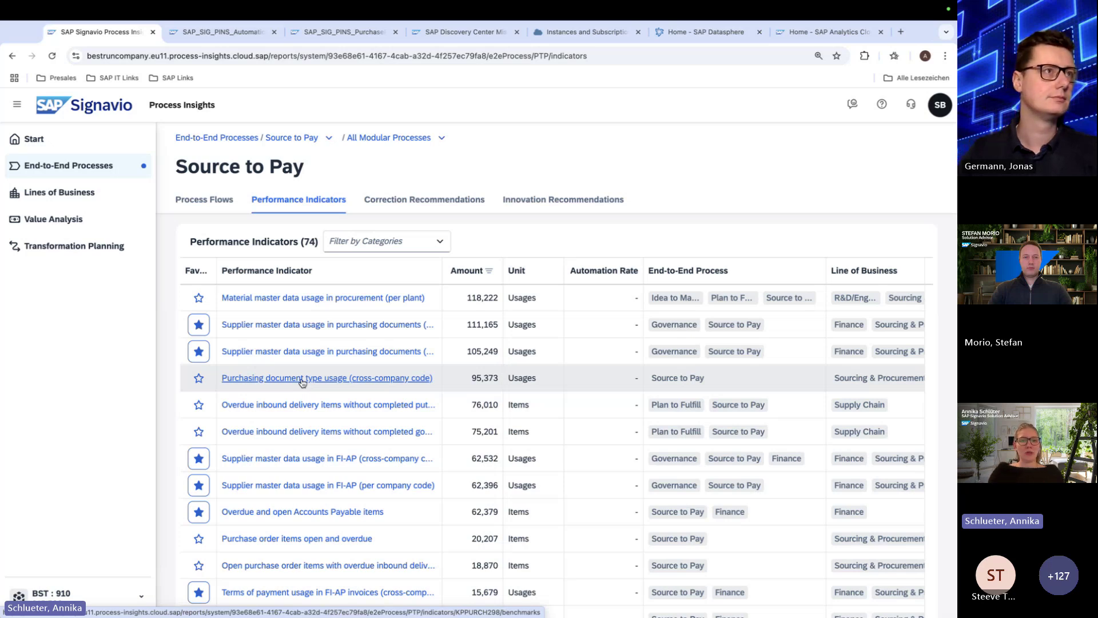
pyautogui.click(329, 137)
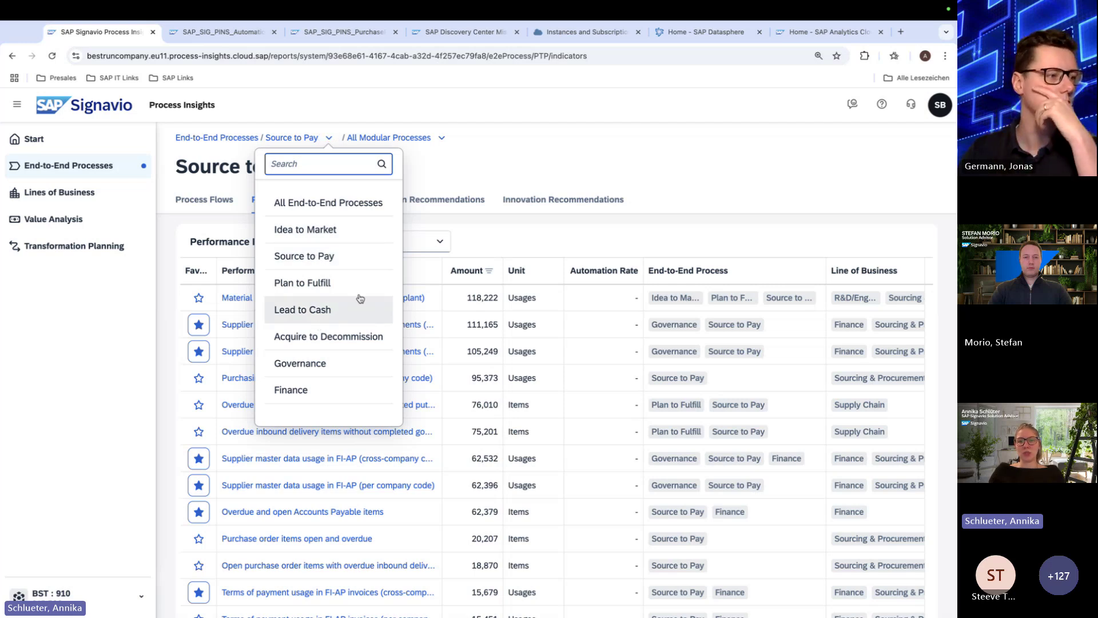
pyautogui.click(521, 234)
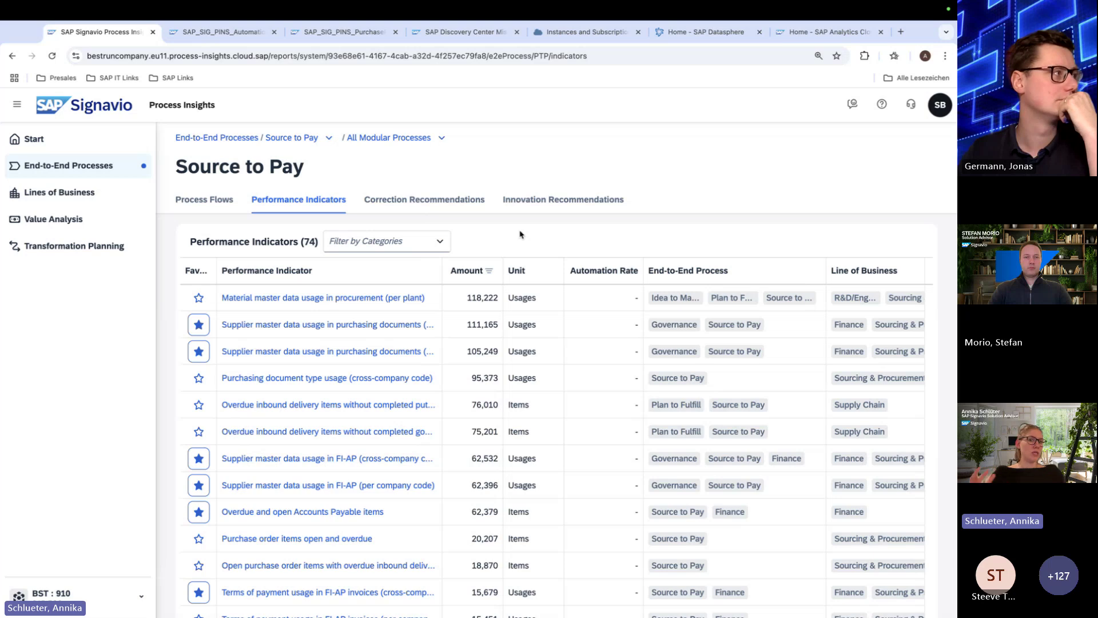
# Step: Filter the Source to Pay performance indicators by the Automation Rate category
pyautogui.click(441, 244)
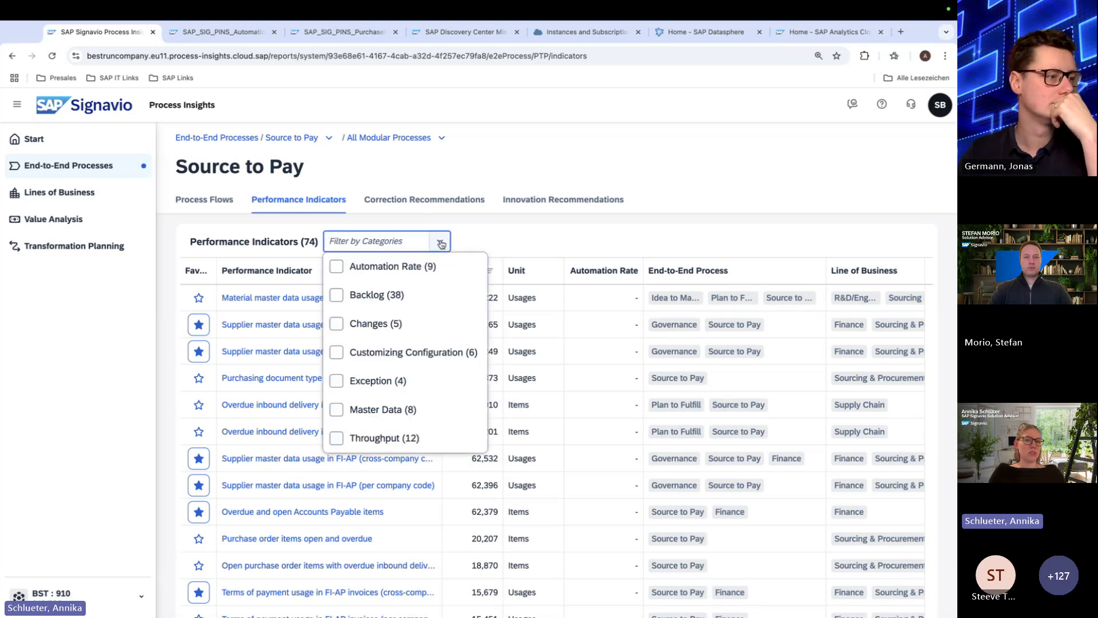
pyautogui.click(337, 267)
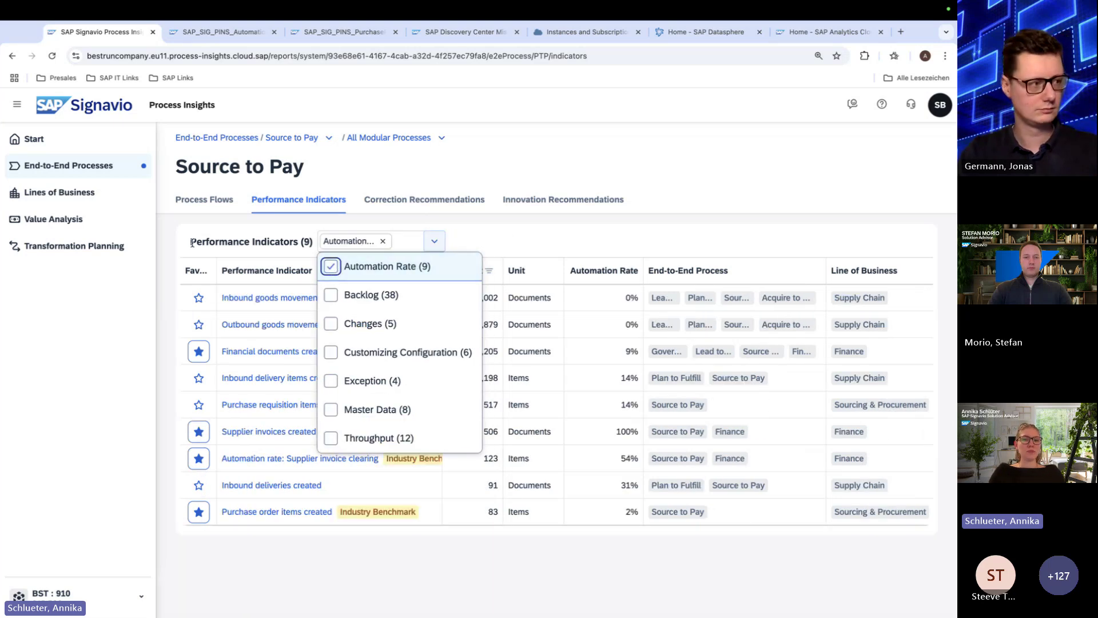
pyautogui.click(163, 239)
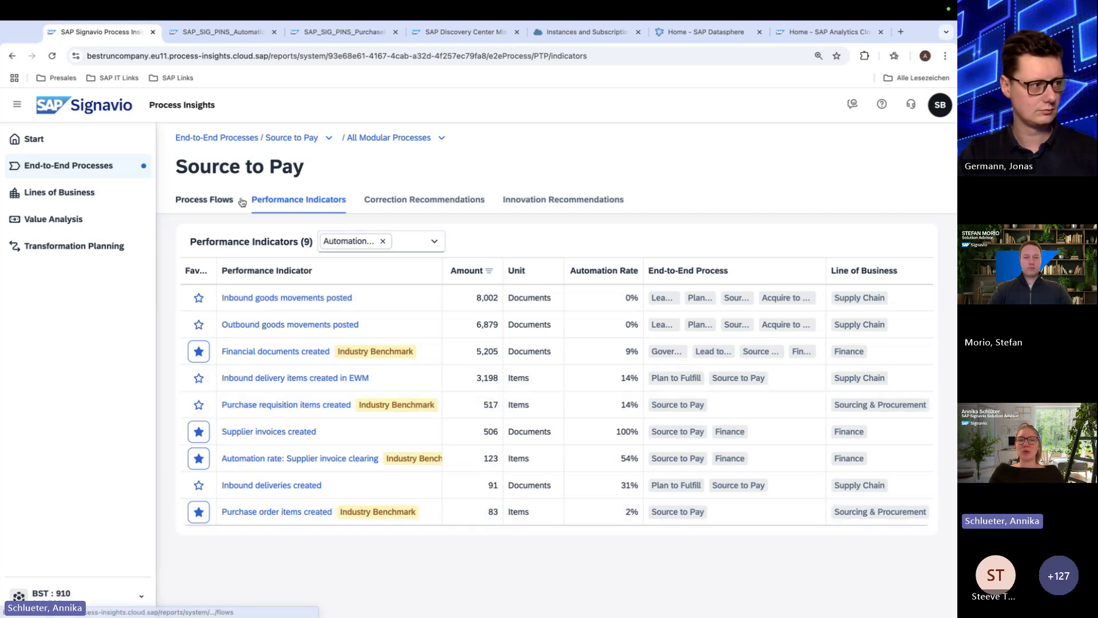
# Step: Open the process flow "Purchase order item creation (without GR) to FI-AP clearing" and examine its stages and most frequent blockers
pyautogui.click(212, 202)
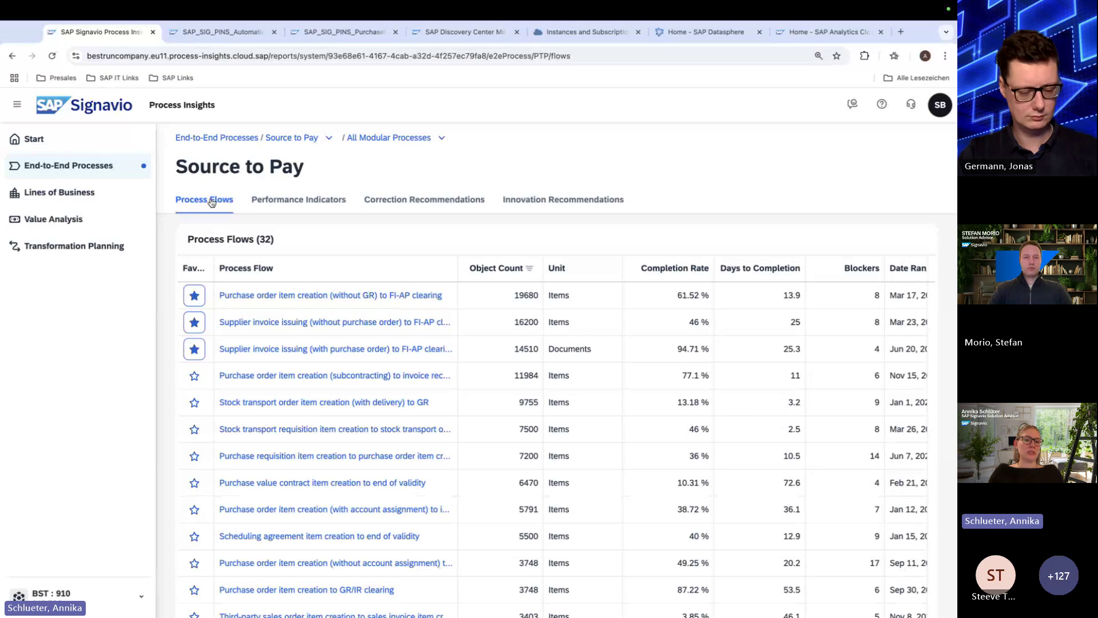
pyautogui.click(263, 295)
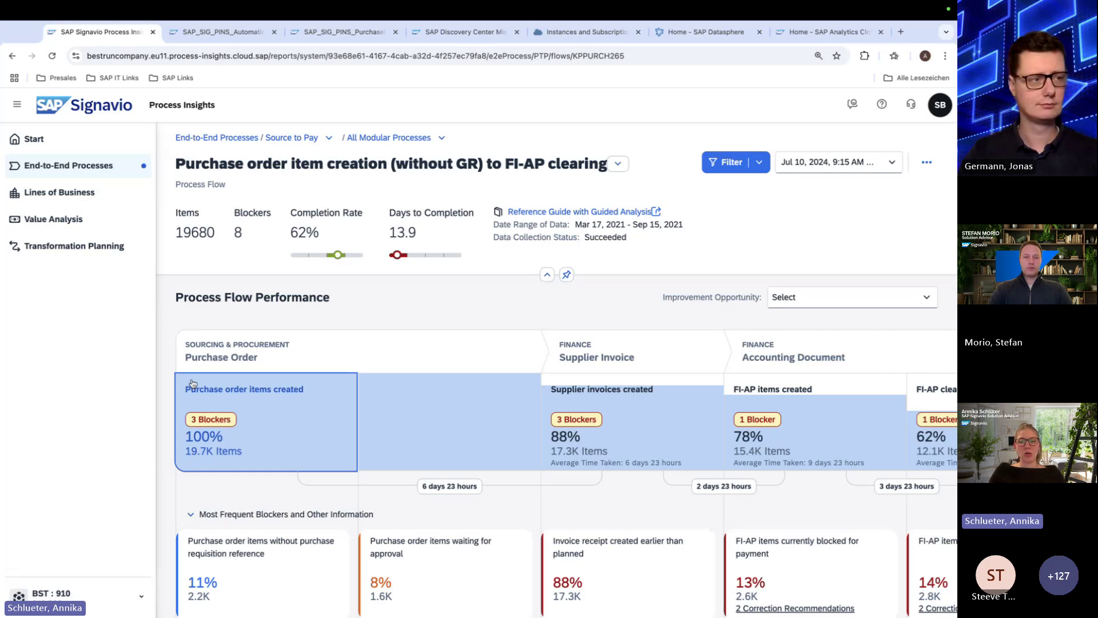
pyautogui.hscroll(4, 634, 398)
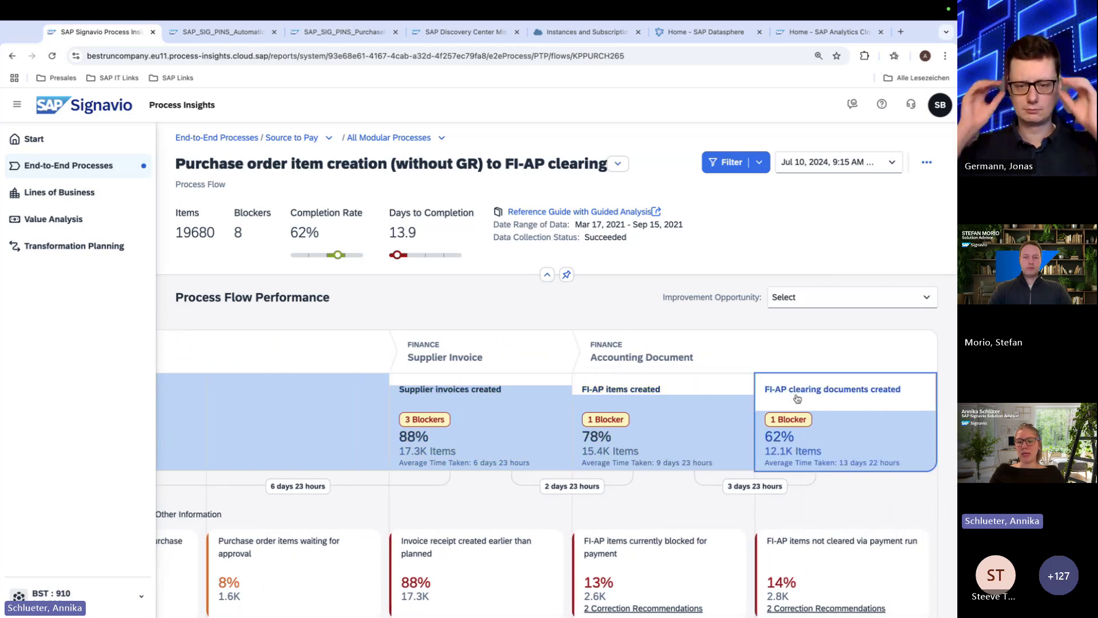
pyautogui.scroll(-3, 352, 503)
pyautogui.hscroll(-2, 352, 503)
pyautogui.hscroll(-1, 353, 503)
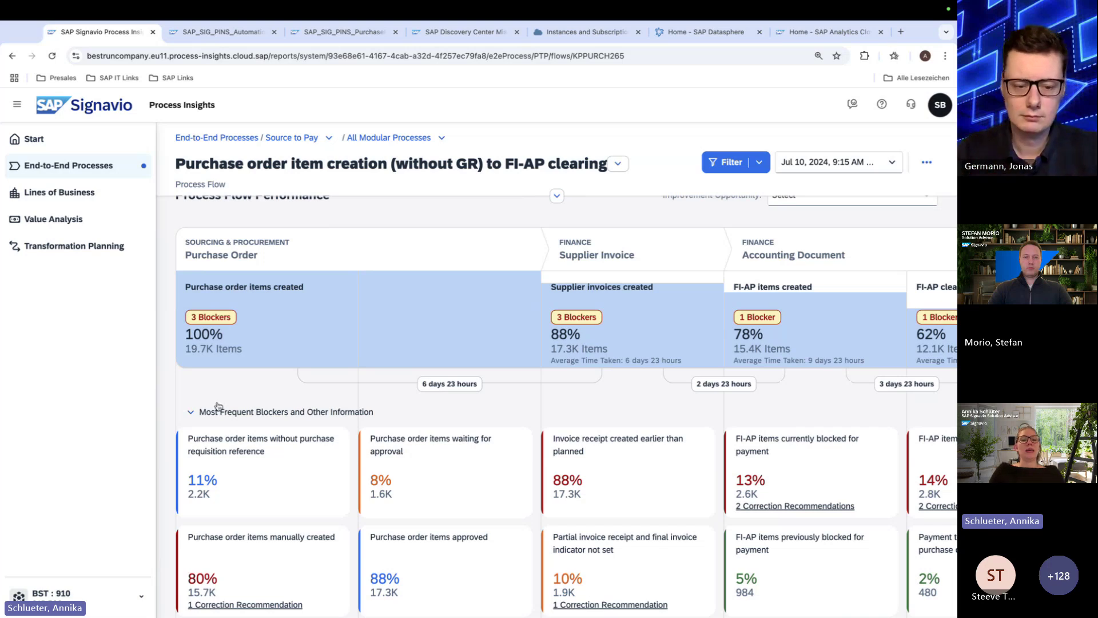
pyautogui.scroll(-1, 223, 458)
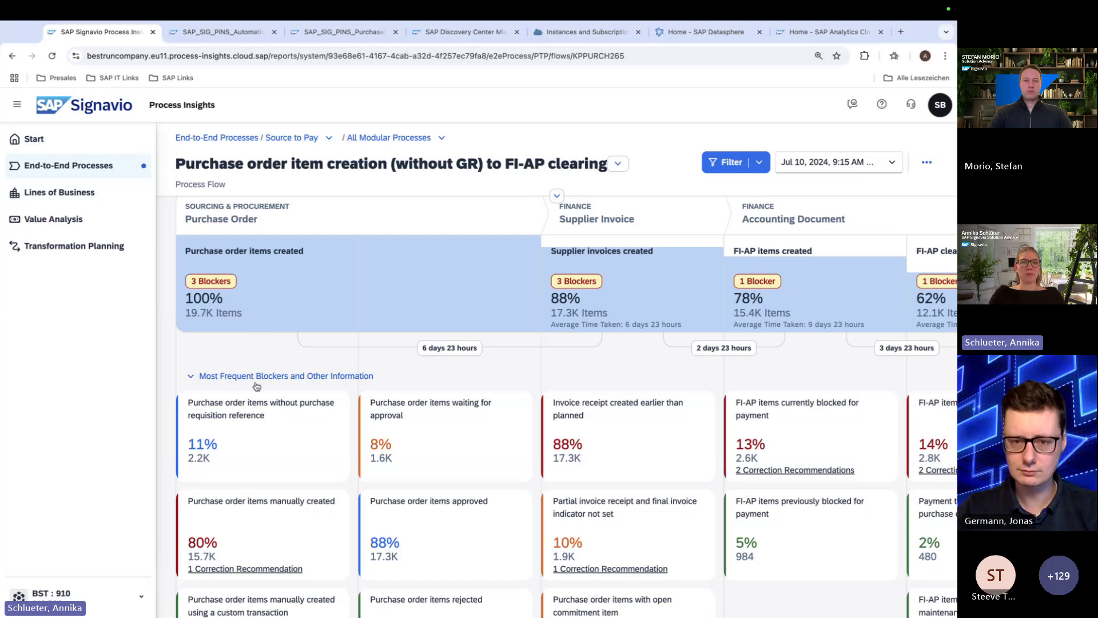
# Step: Switch to the SAP_SIG_PINS_AutomationRate story in SAP Analytics Cloud, hide its filter panel and dismiss the language change prompt
pyautogui.click(220, 32)
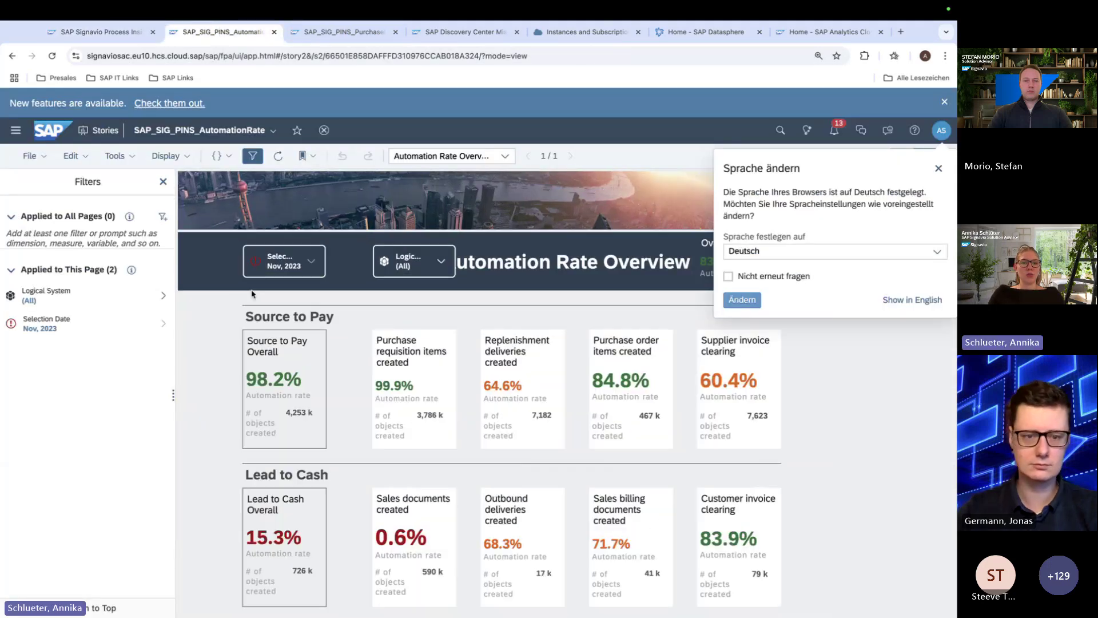
pyautogui.click(163, 181)
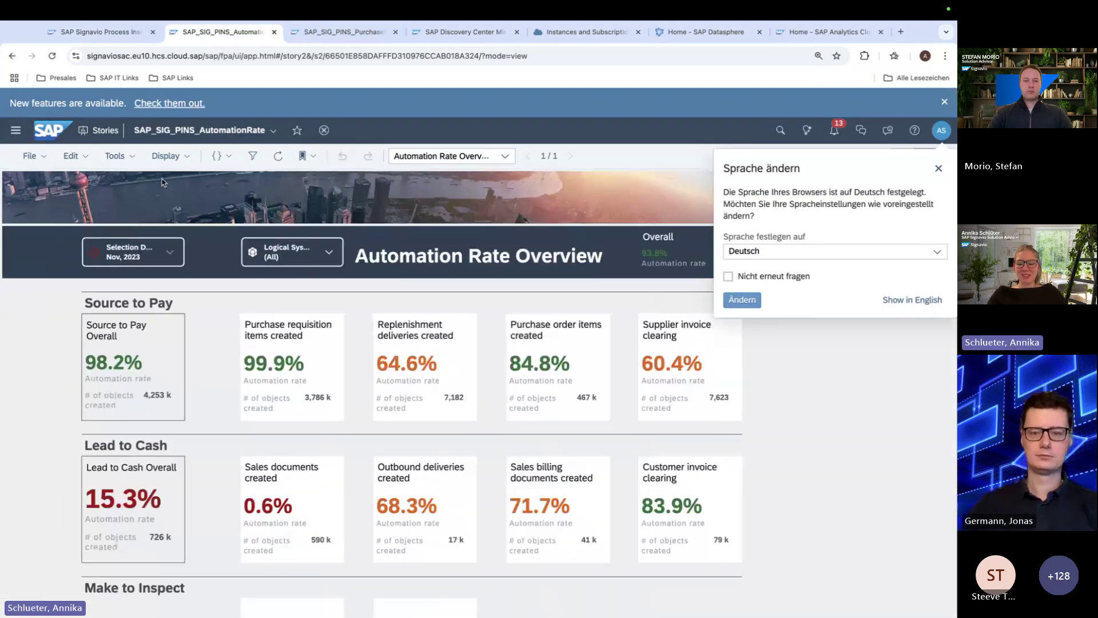
pyautogui.hotkey('ctrl', '+')
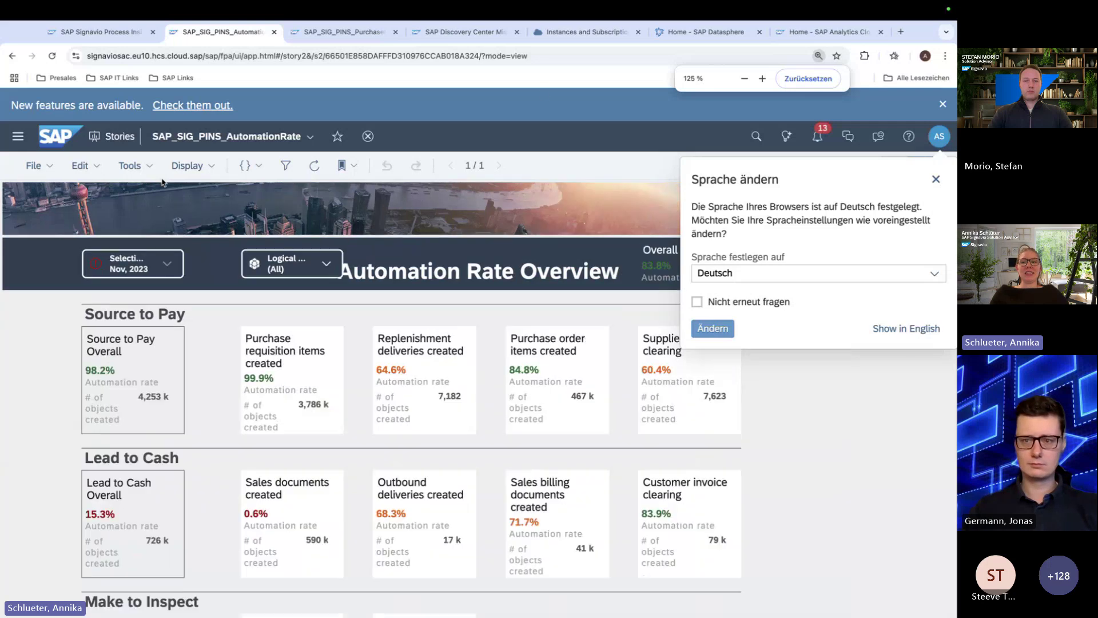
pyautogui.click(936, 179)
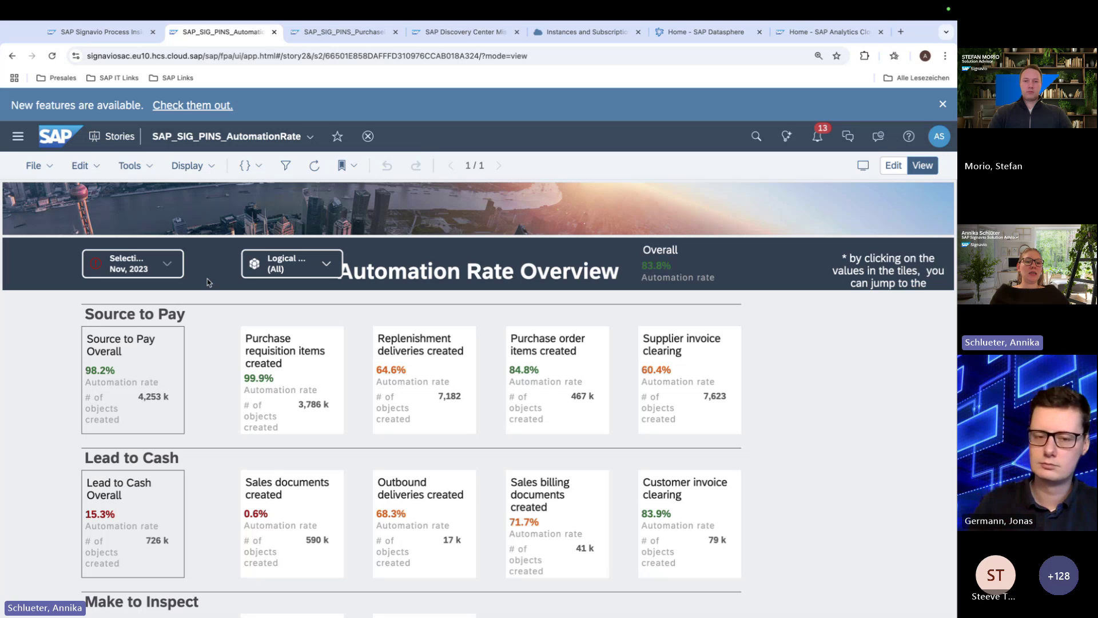
pyautogui.scroll(-1, 80, 354)
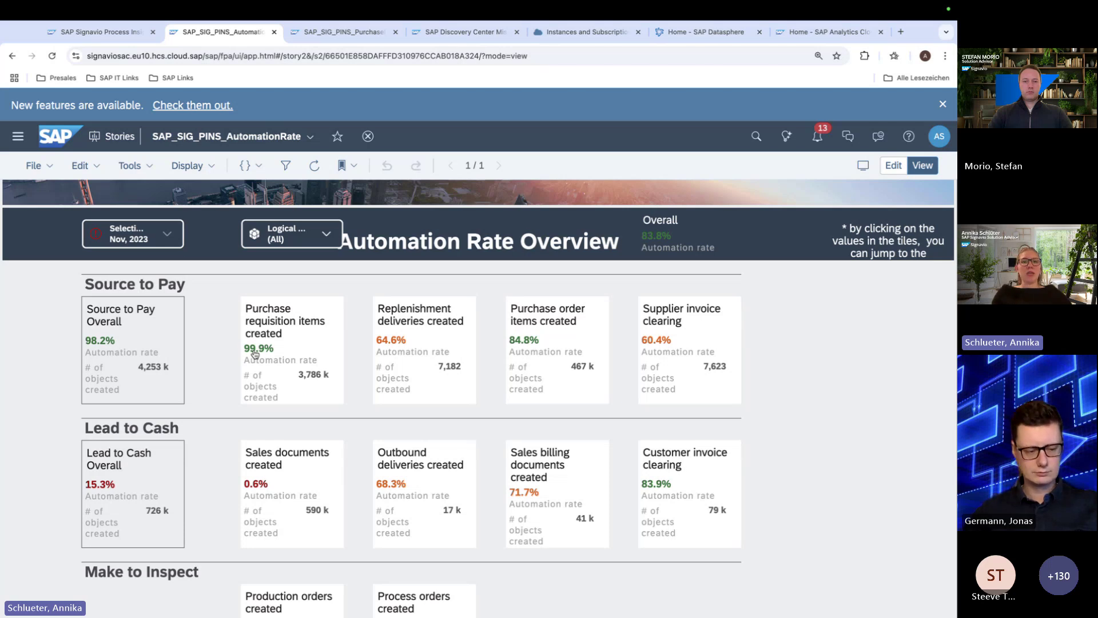
# Step: Switch to the purchase requisition items created overview story and hide its filter panel
pyautogui.click(345, 31)
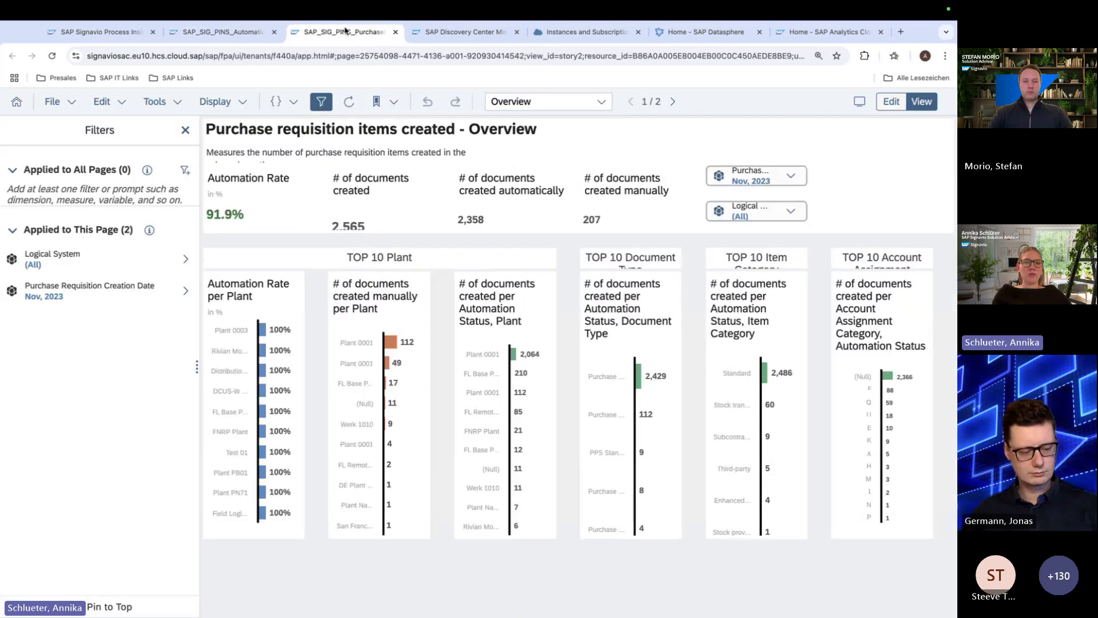
pyautogui.click(186, 131)
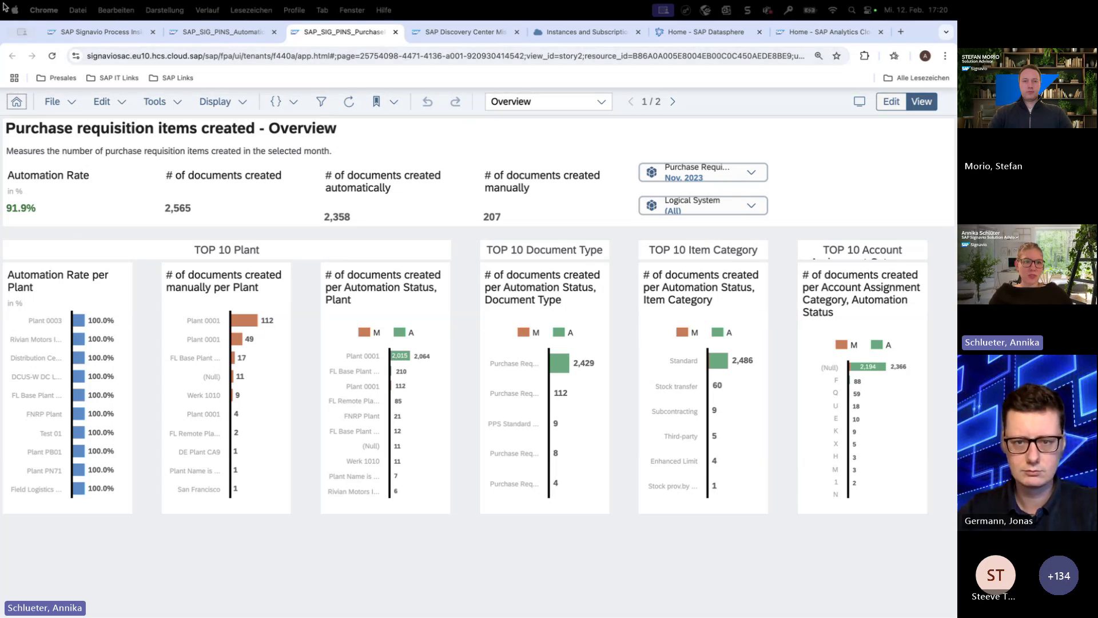
# Step: Switch to the SAP Discovery Center mission, reload its expired session and return the browser to full screen
pyautogui.moveTo(22, 31)
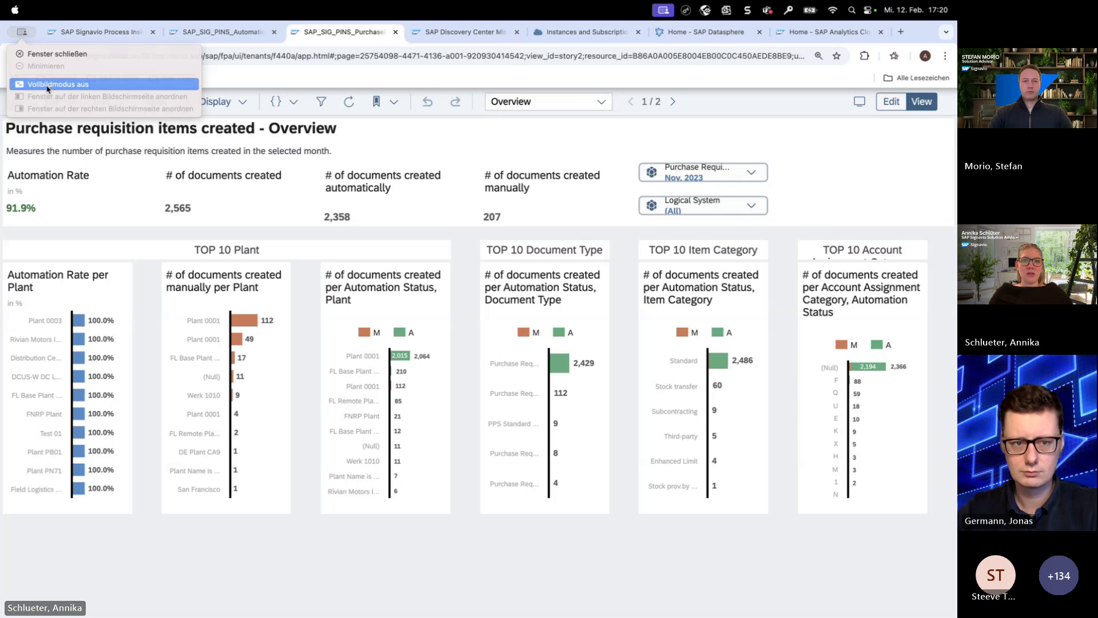
pyautogui.click(36, 85)
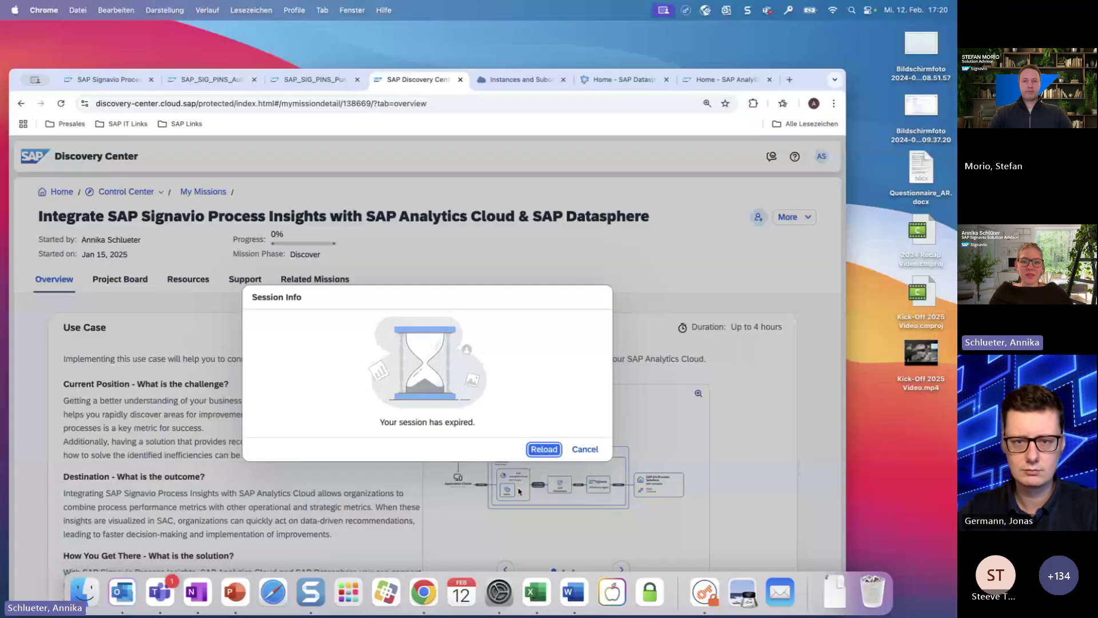
pyautogui.click(540, 450)
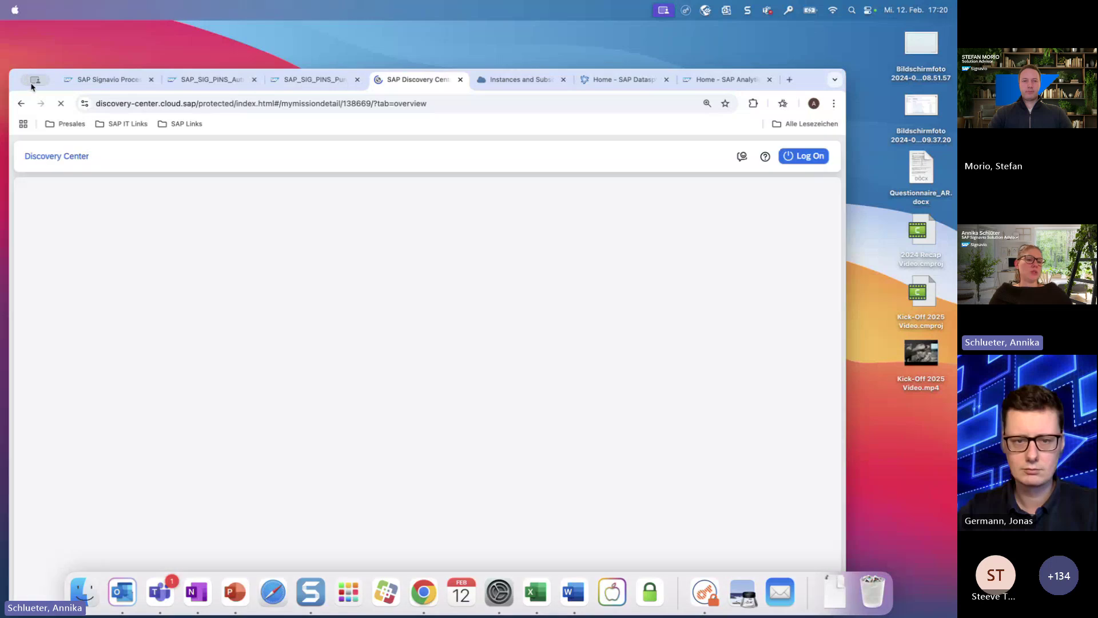
pyautogui.moveTo(25, 79)
pyautogui.moveTo(86, 218)
pyautogui.click(159, 220)
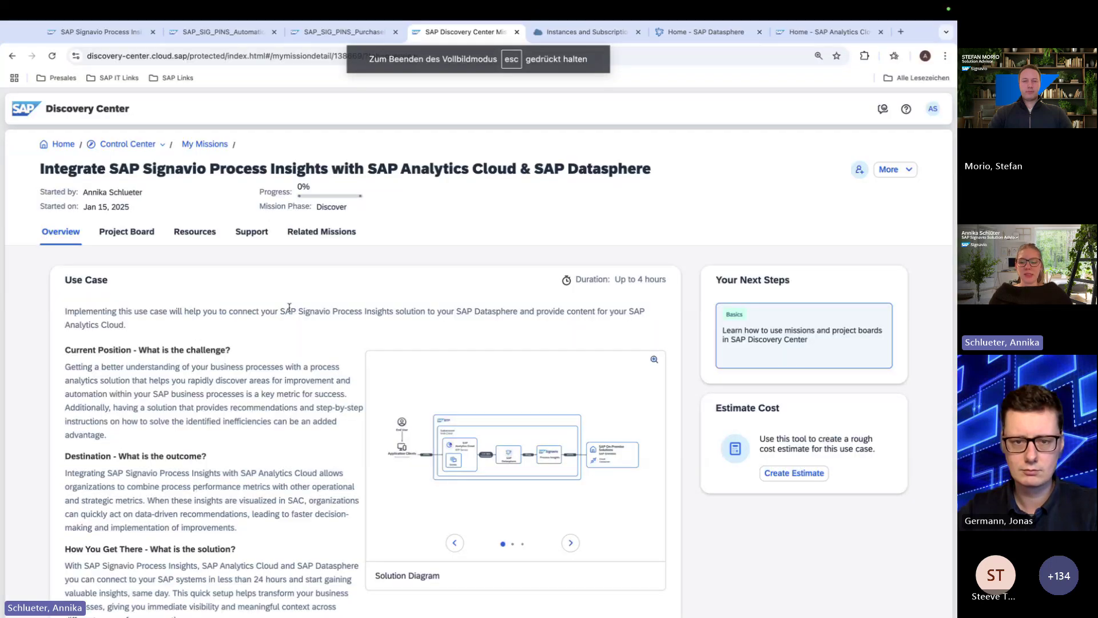
# Step: Enlarge the mission page and read through its use case overview
pyautogui.press('super+plus')
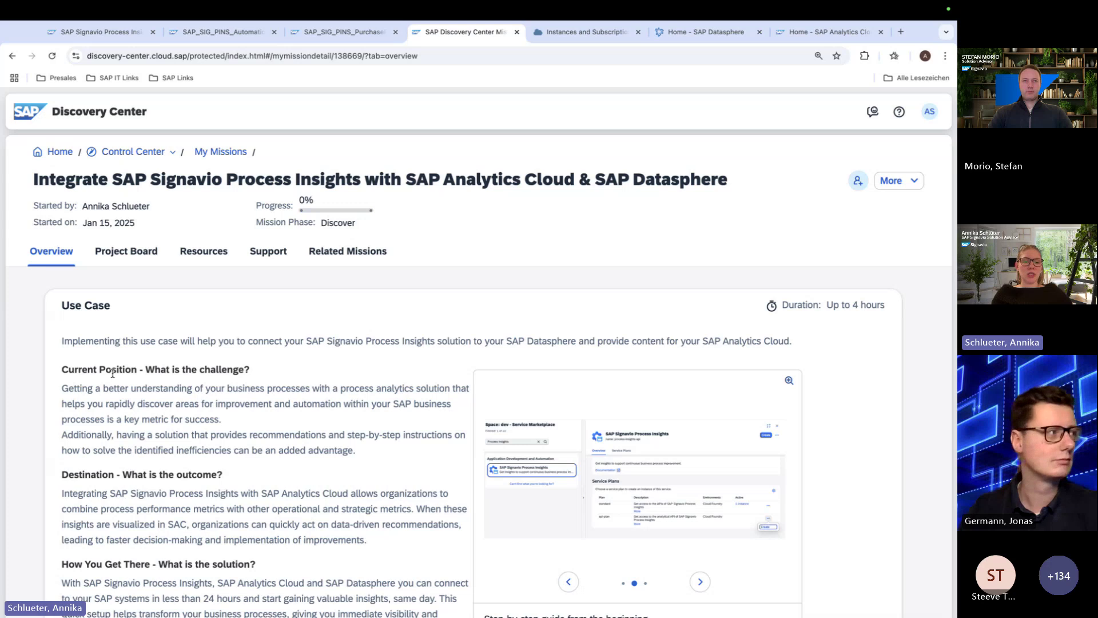
pyautogui.scroll(-1, 112, 374)
pyautogui.scroll(-1, 113, 374)
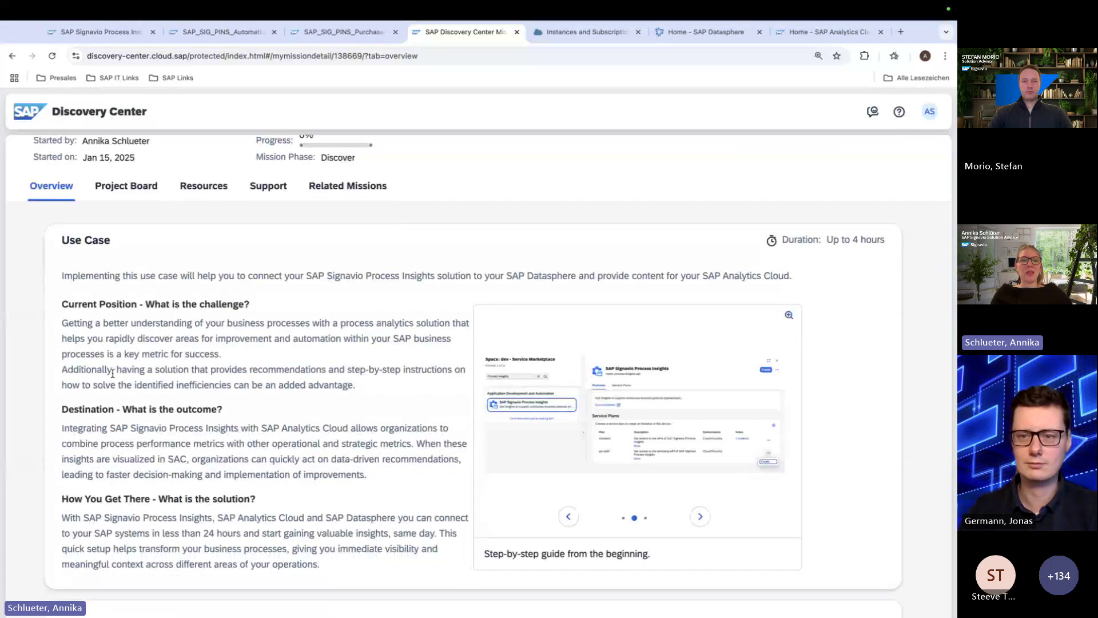
pyautogui.scroll(1, 112, 373)
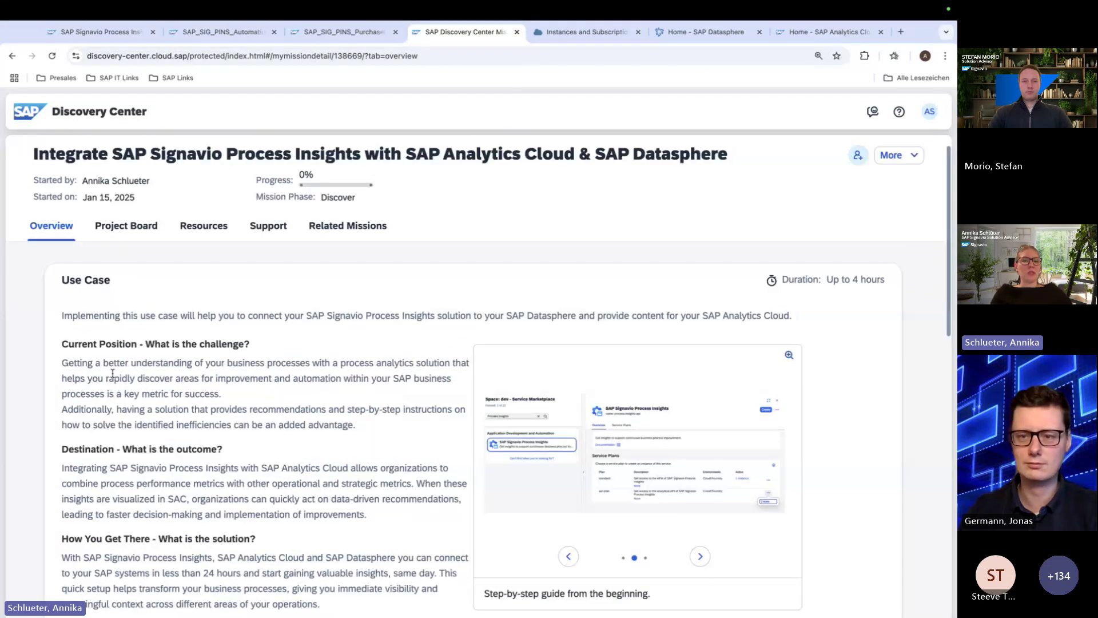
# Step: Open the mission's project board and review the Discover cards and the phases that follow them
pyautogui.click(113, 230)
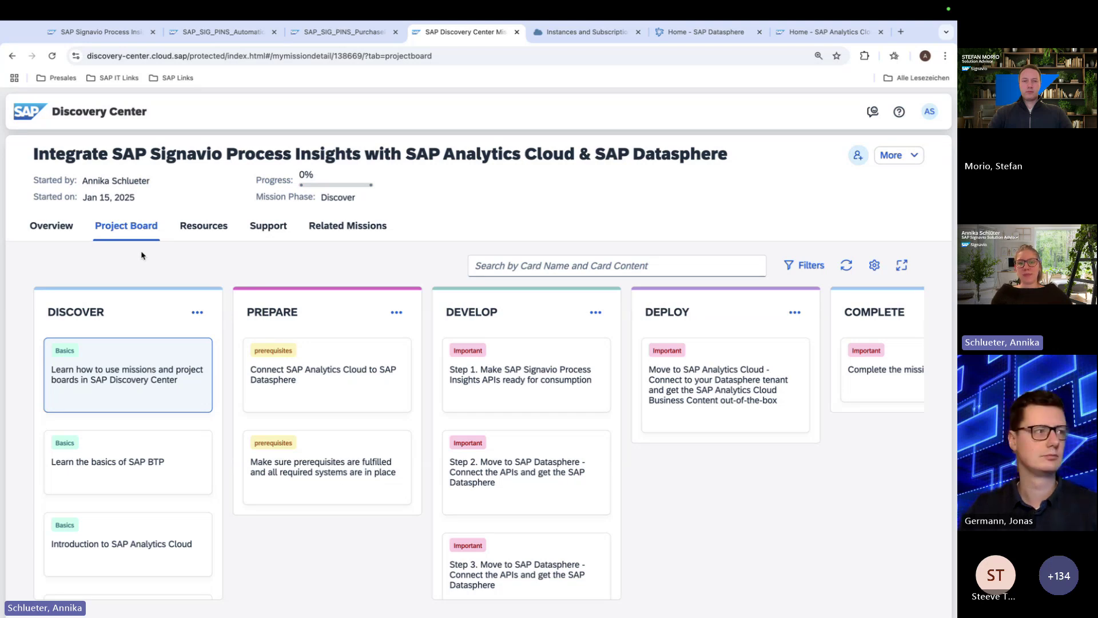
pyautogui.scroll(-2, 166, 476)
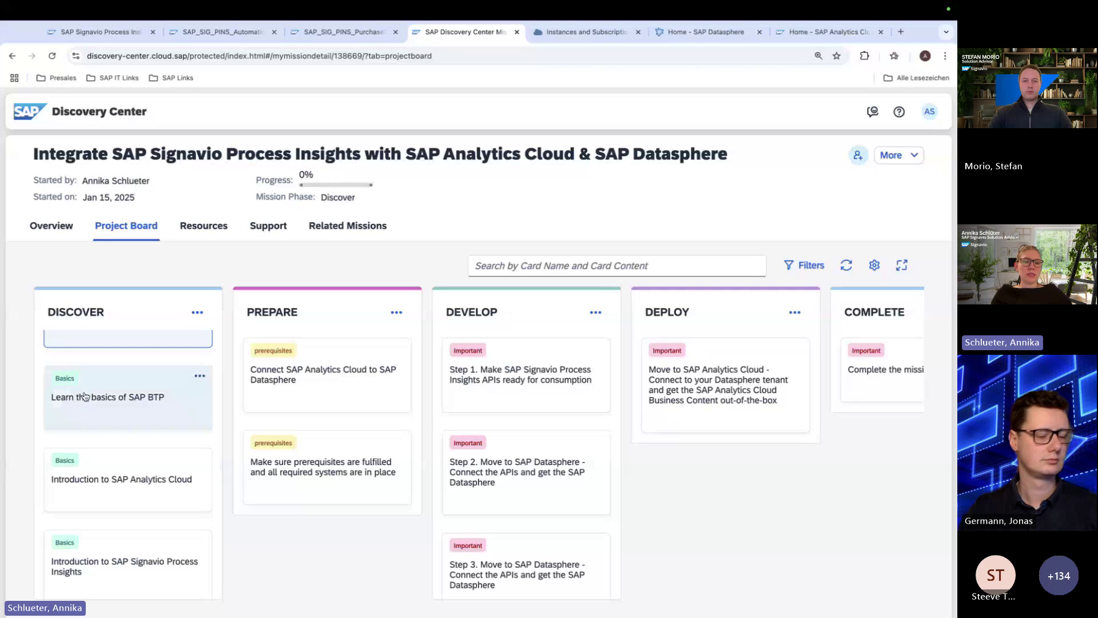
pyautogui.scroll(2, 85, 396)
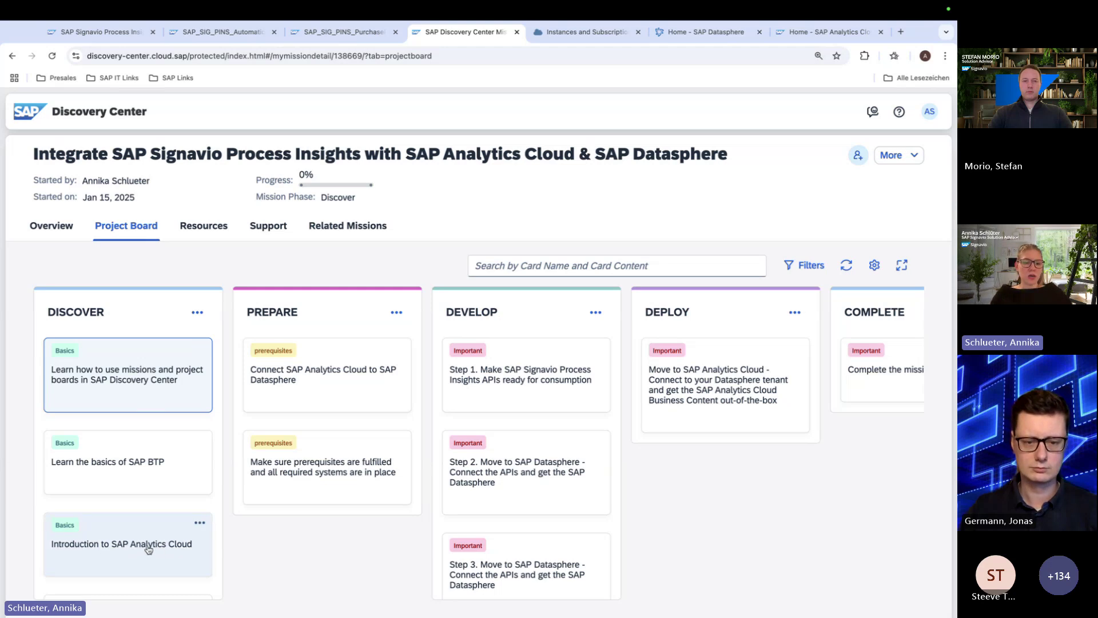
pyautogui.scroll(-2, 148, 550)
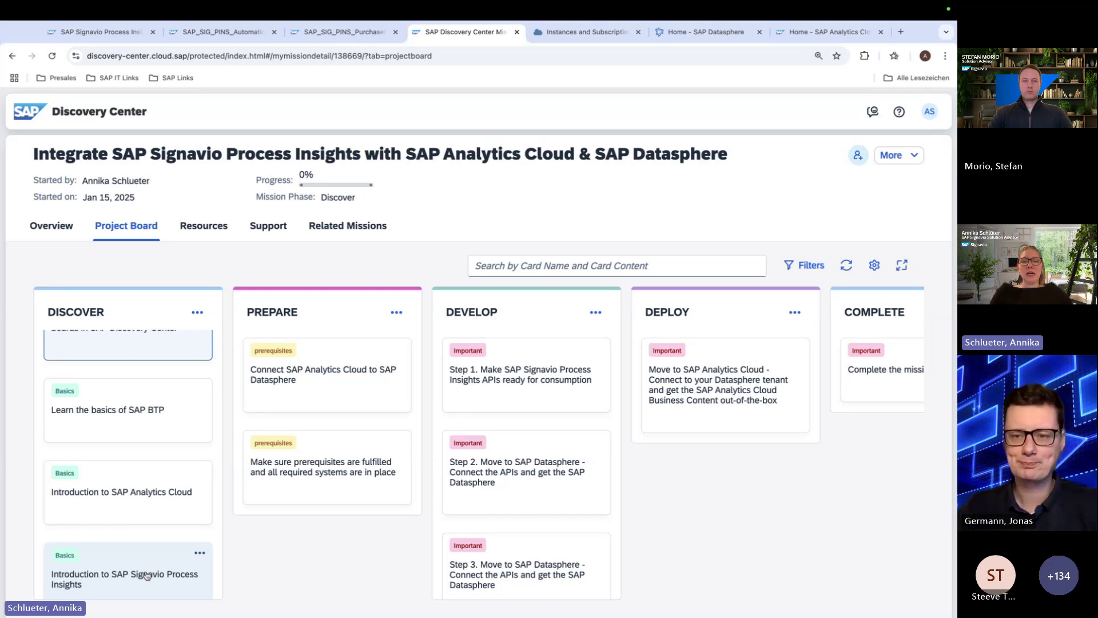
pyautogui.scroll(1, 327, 508)
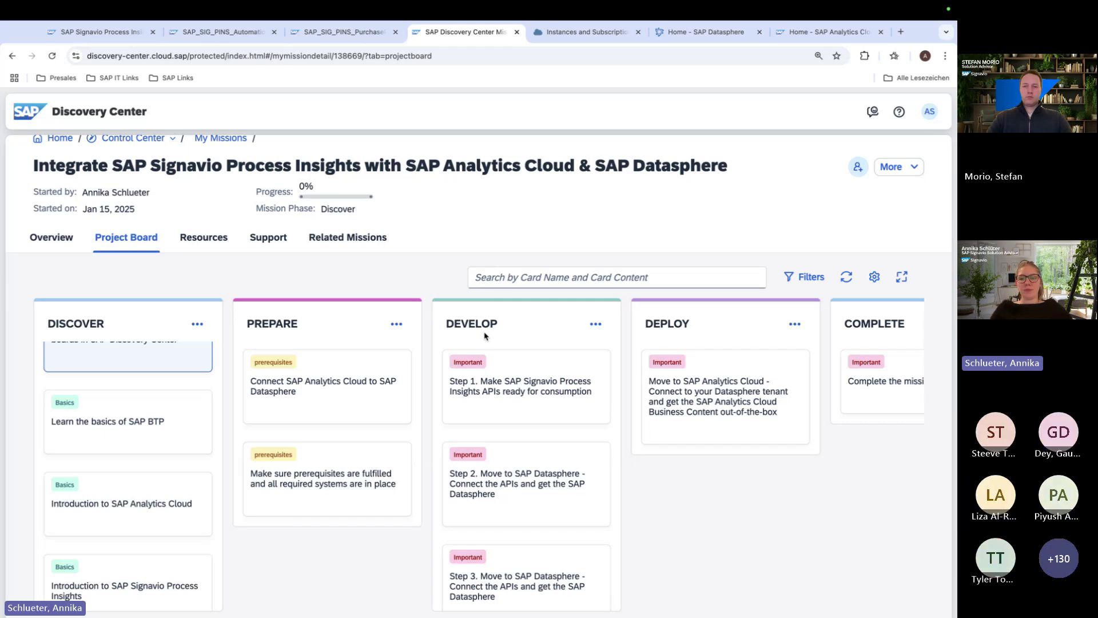
# Step: Read through the Step 1 card on making the Process Insights APIs ready, and switch to the BTP Cockpit's Instances and Subscriptions page
pyautogui.click(496, 392)
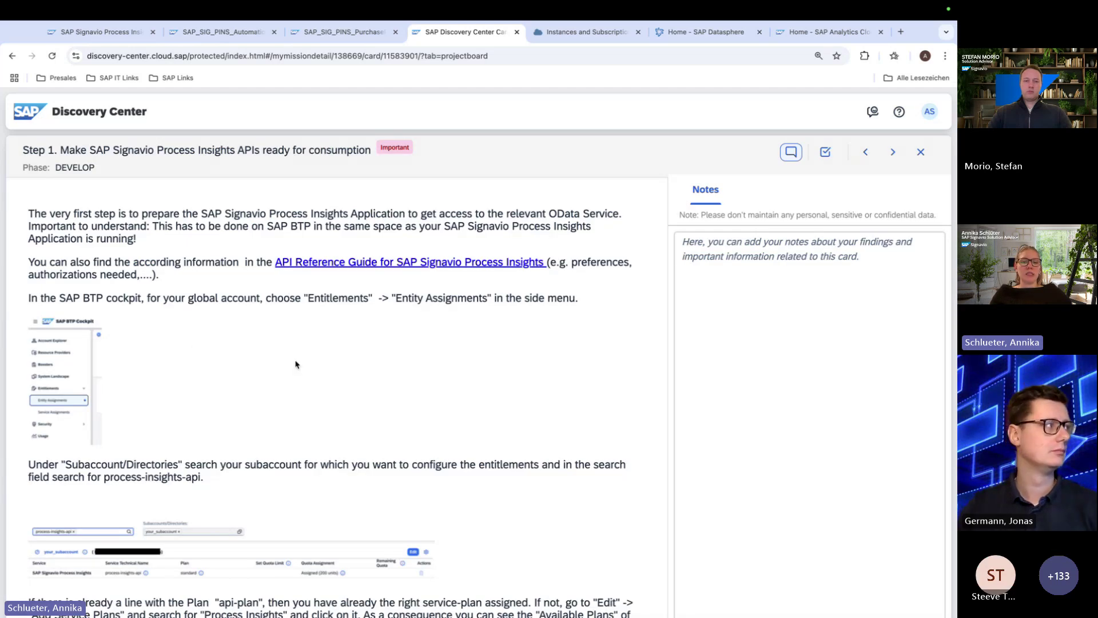
pyautogui.scroll(-8, 300, 350)
pyautogui.scroll(-6, 300, 350)
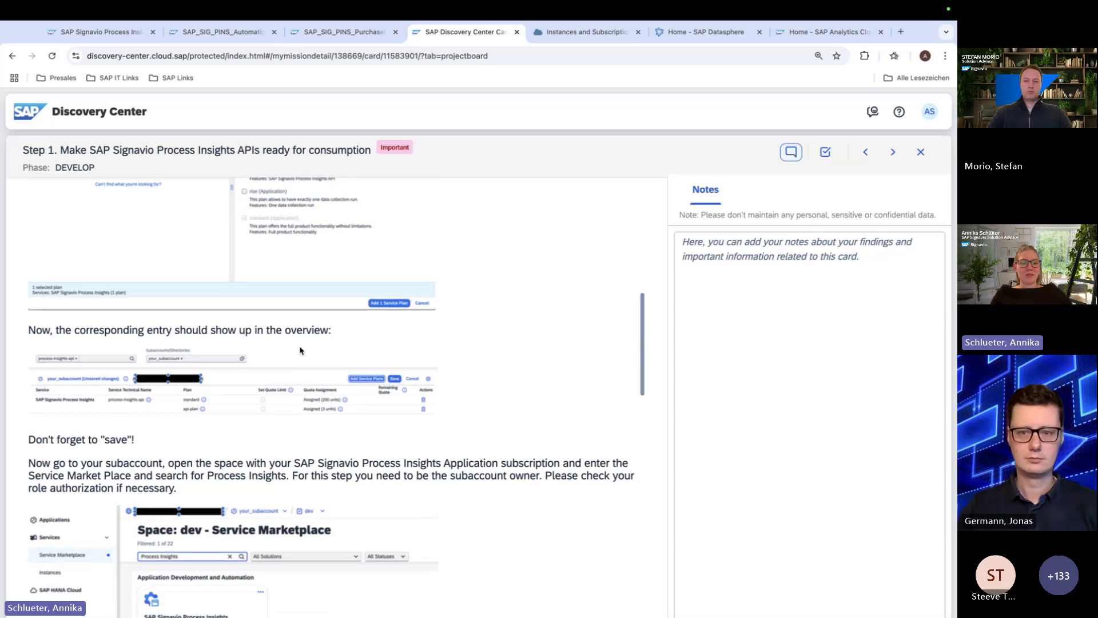
pyautogui.scroll(15, 299, 350)
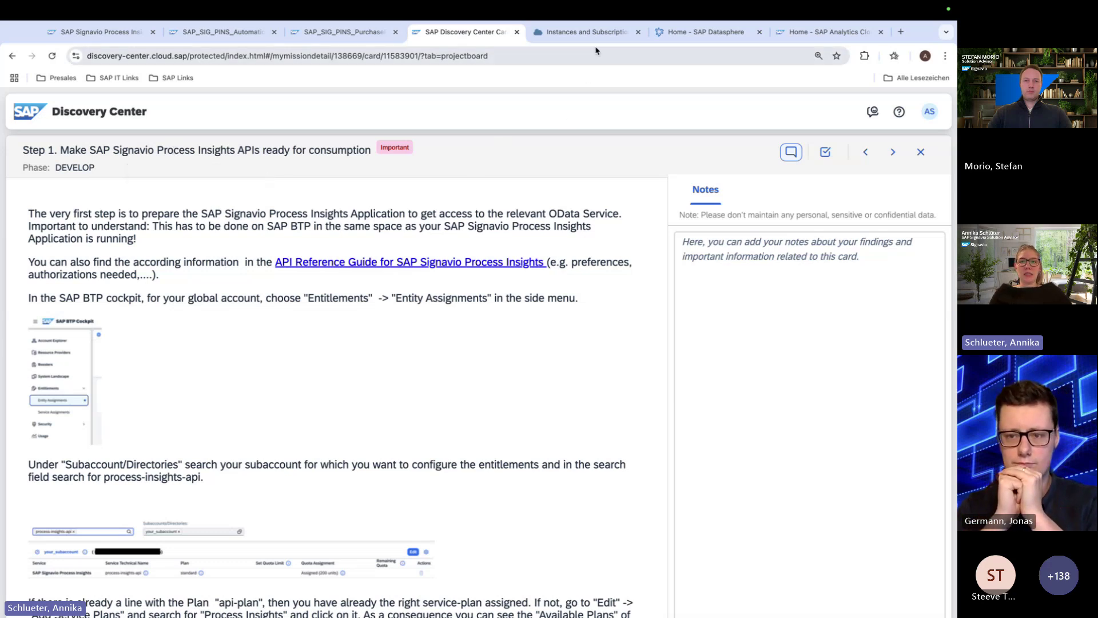
pyautogui.click(604, 33)
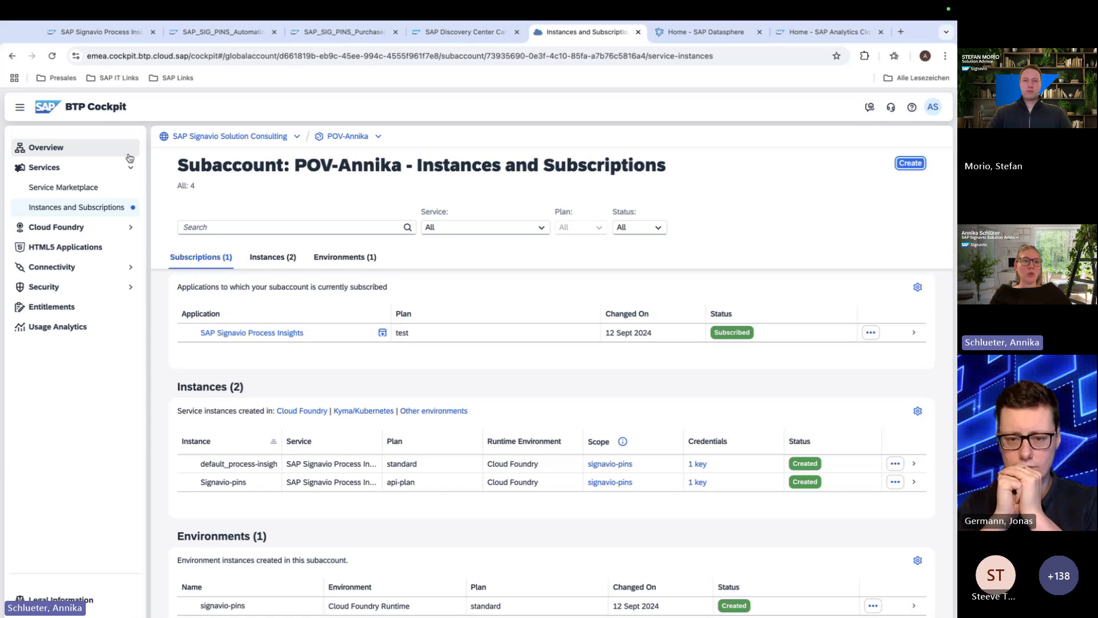
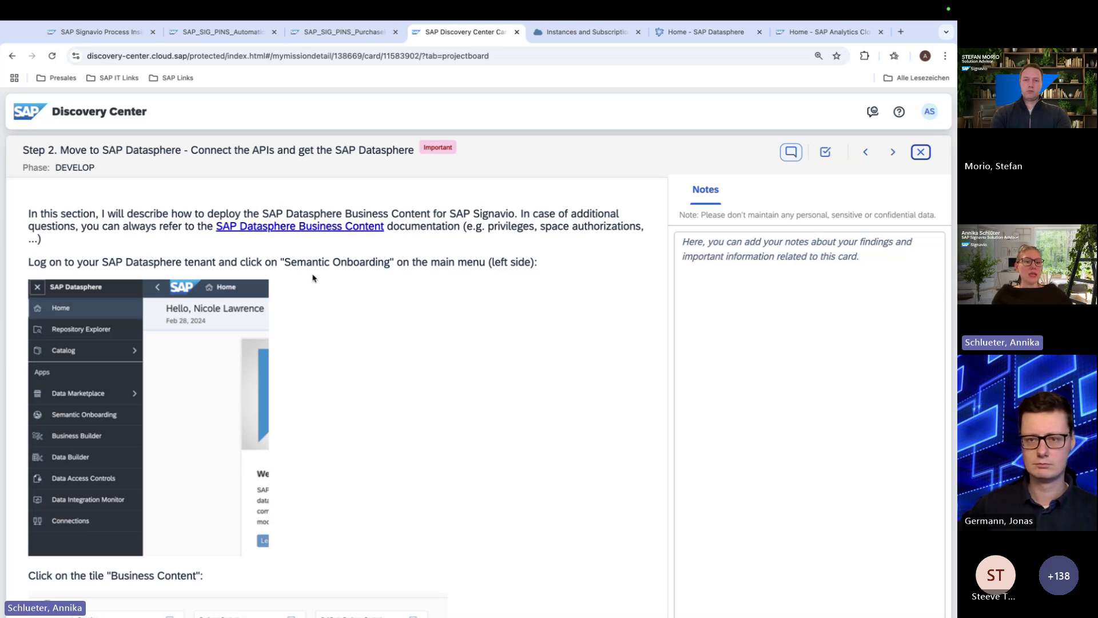
# Step: Read the Step 2 card's instructions for finding the SAP Signavio business content through Semantic Onboarding
pyautogui.scroll(-2, 368, 389)
pyautogui.scroll(-3, 368, 390)
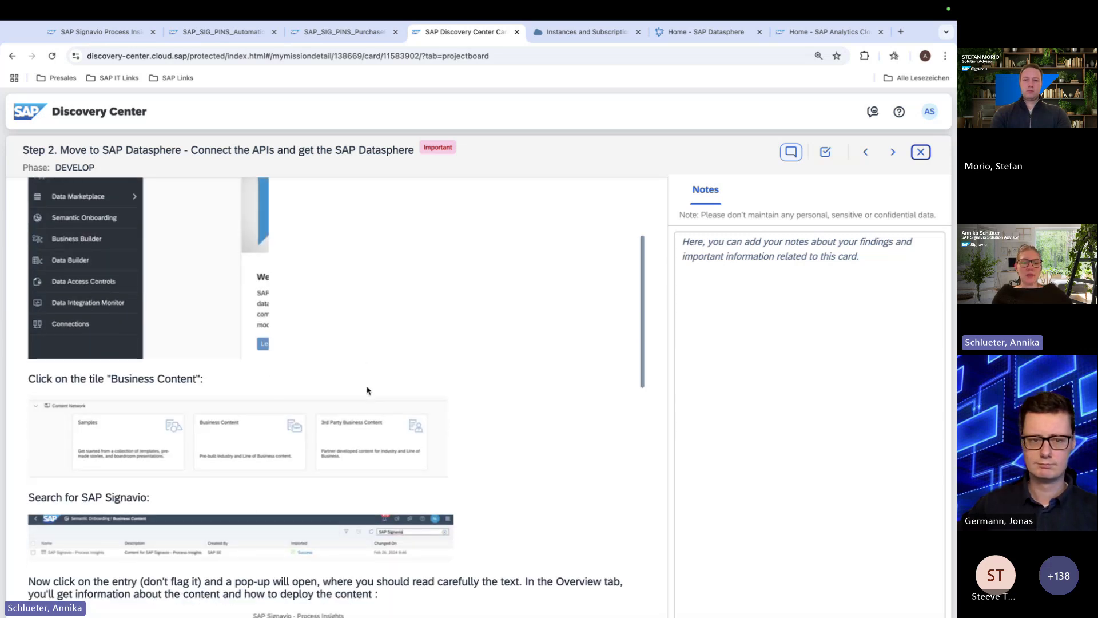
pyautogui.scroll(-1, 368, 390)
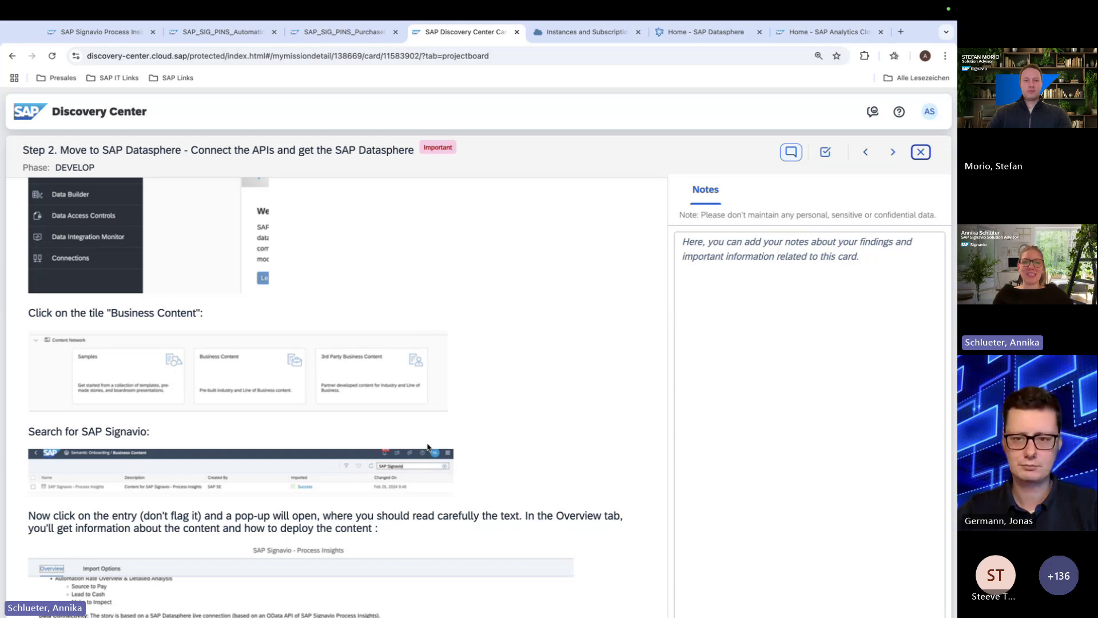
# Step: Switch to SAP Datasphere and view the Semantic Onboarding page and the Space Management overview
pyautogui.click(706, 38)
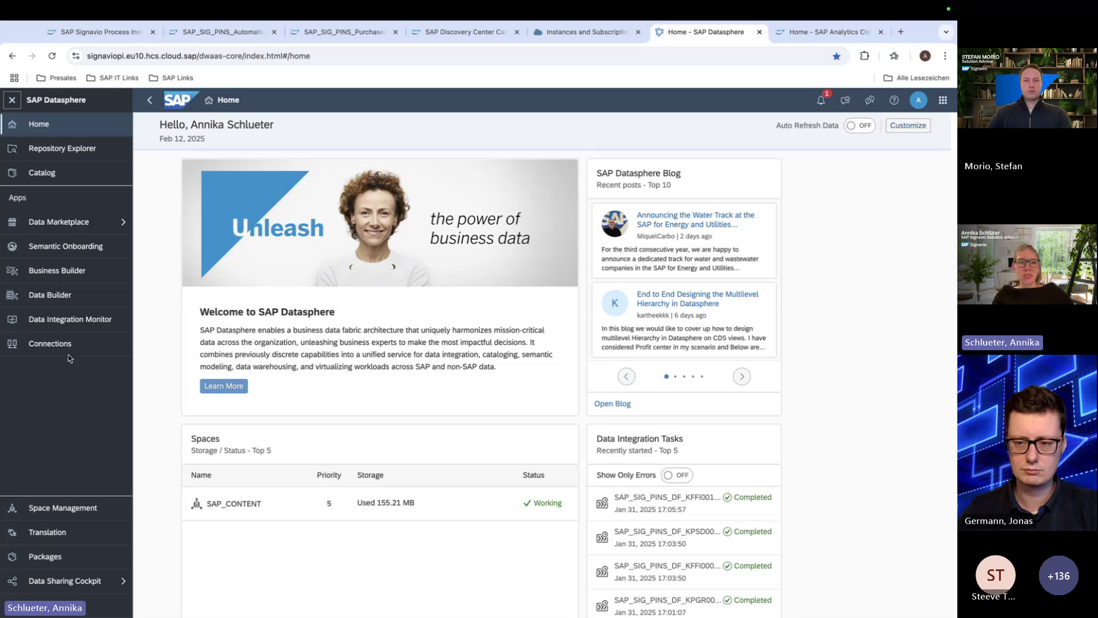
pyautogui.click(52, 256)
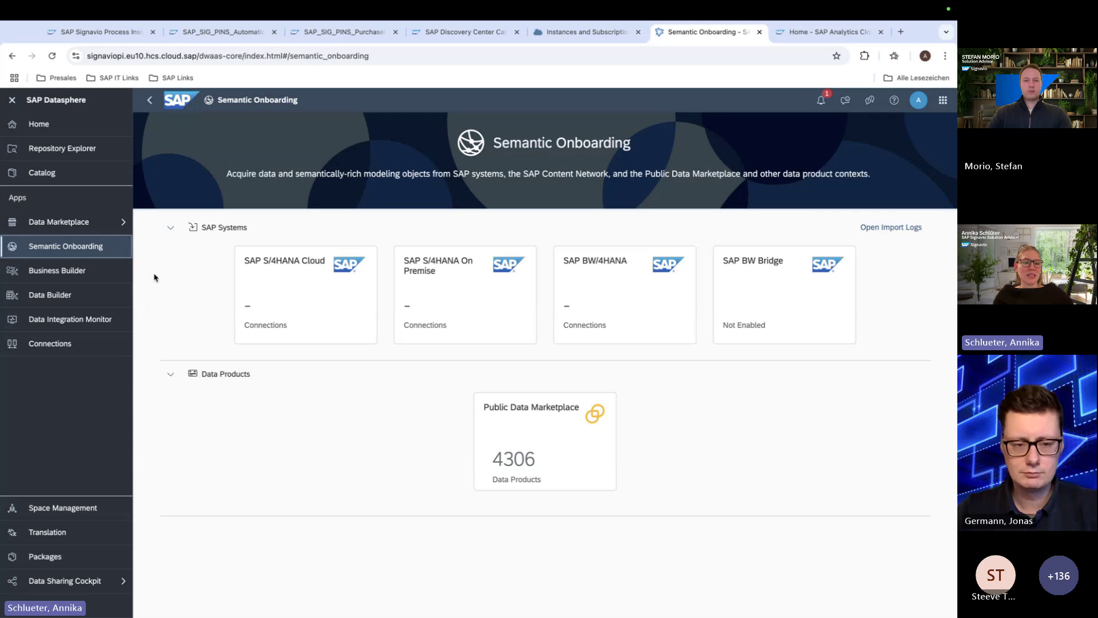
pyautogui.click(66, 512)
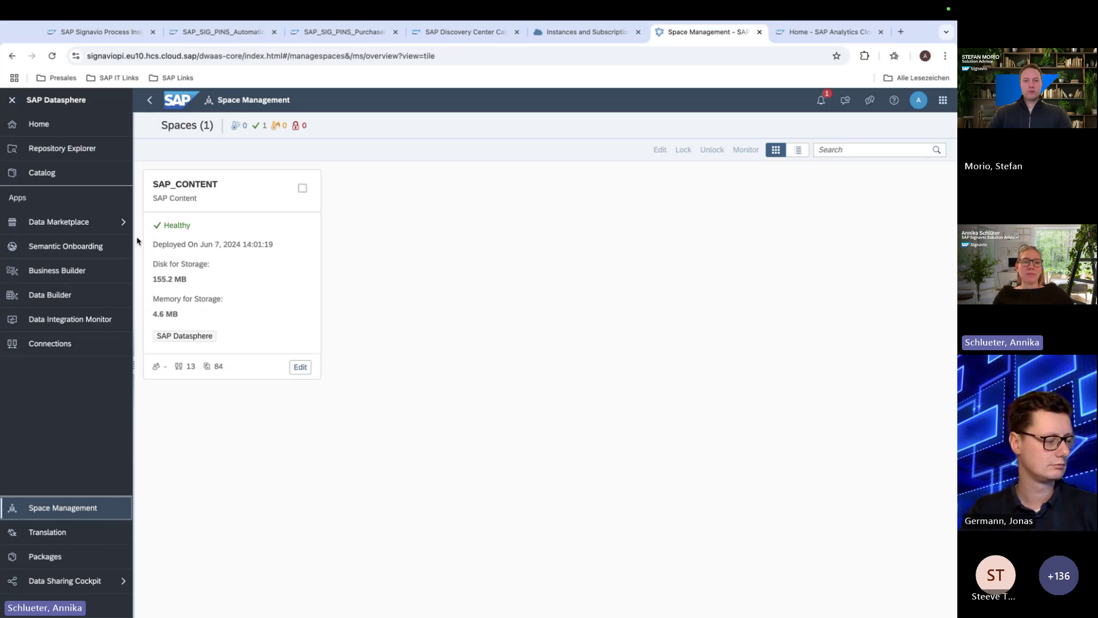
# Step: Open the SAP_SIG_PINS_Finance connection for editing and review its URL, OAuth 2.0 and credential settings
pyautogui.click(40, 344)
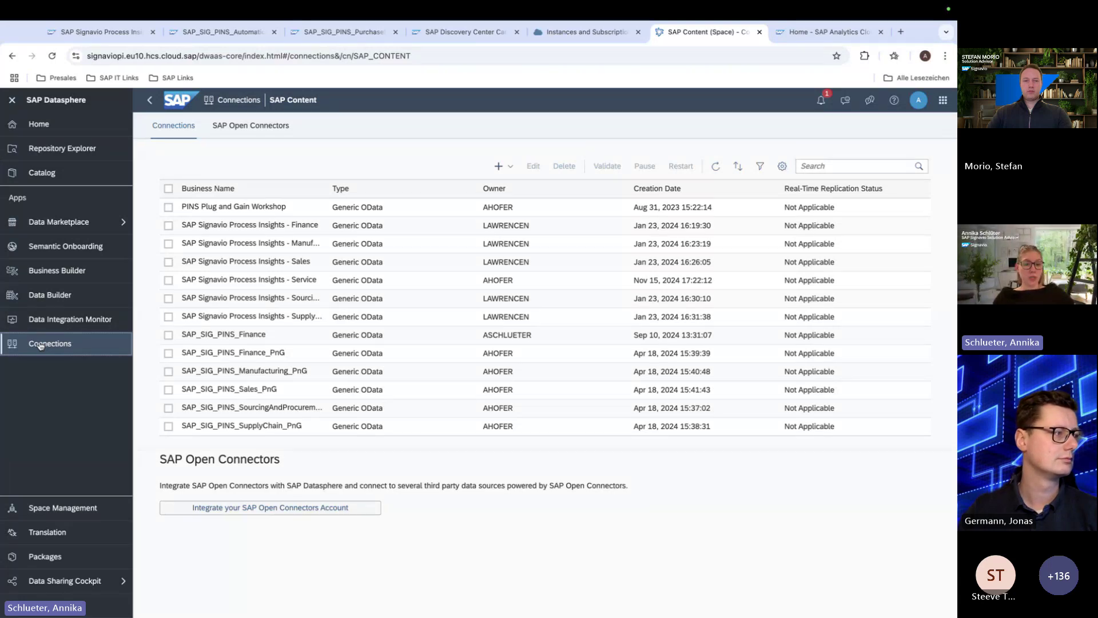
pyautogui.click(169, 337)
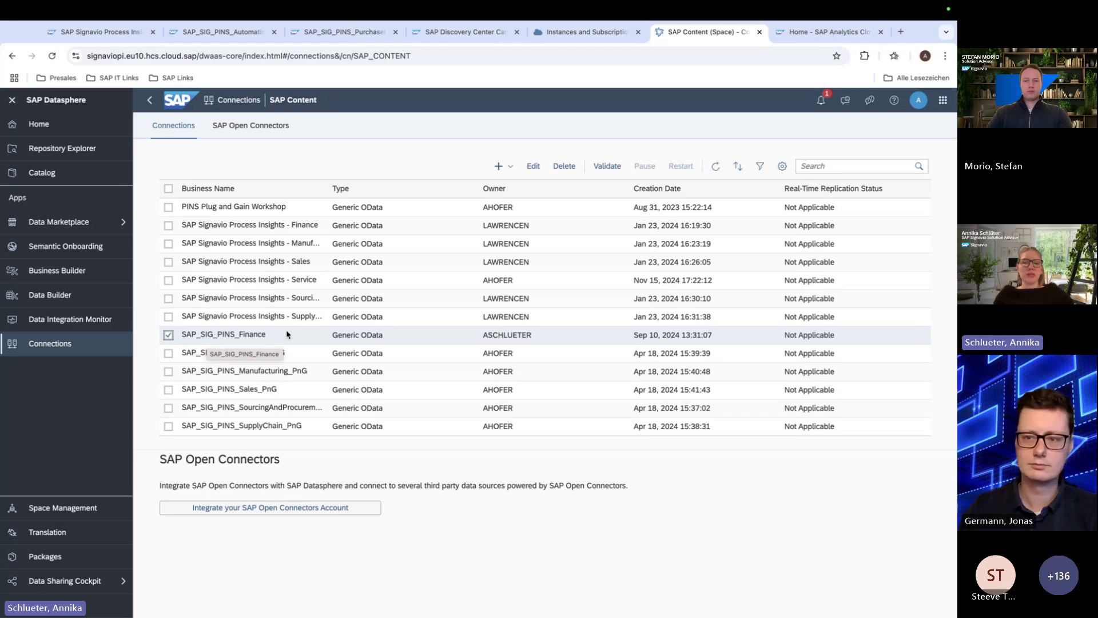
pyautogui.click(533, 167)
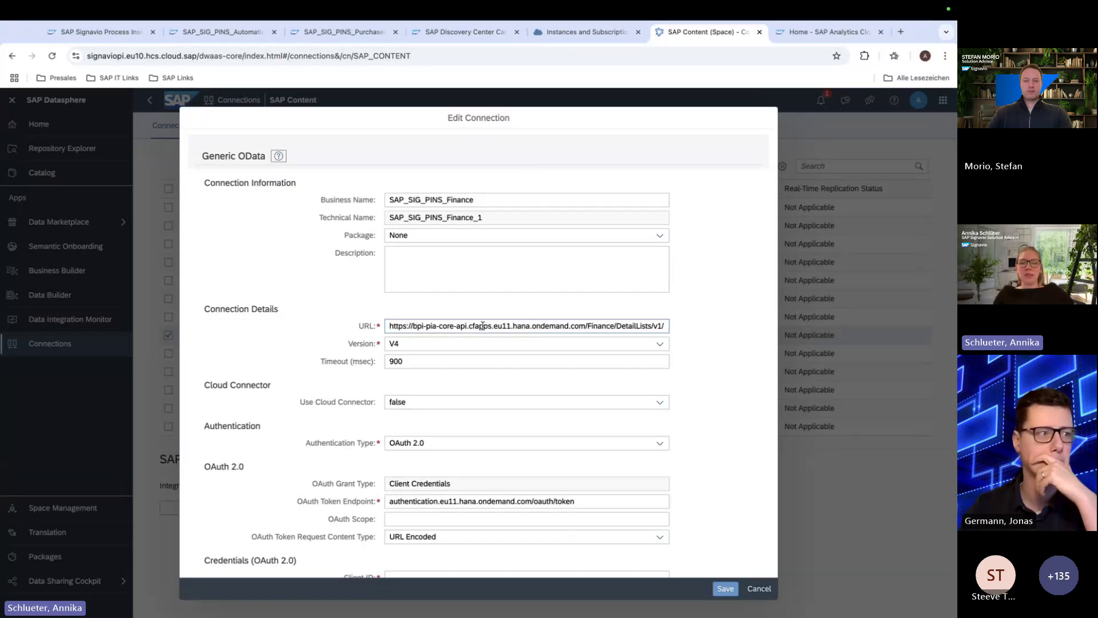
pyautogui.scroll(-2, 423, 472)
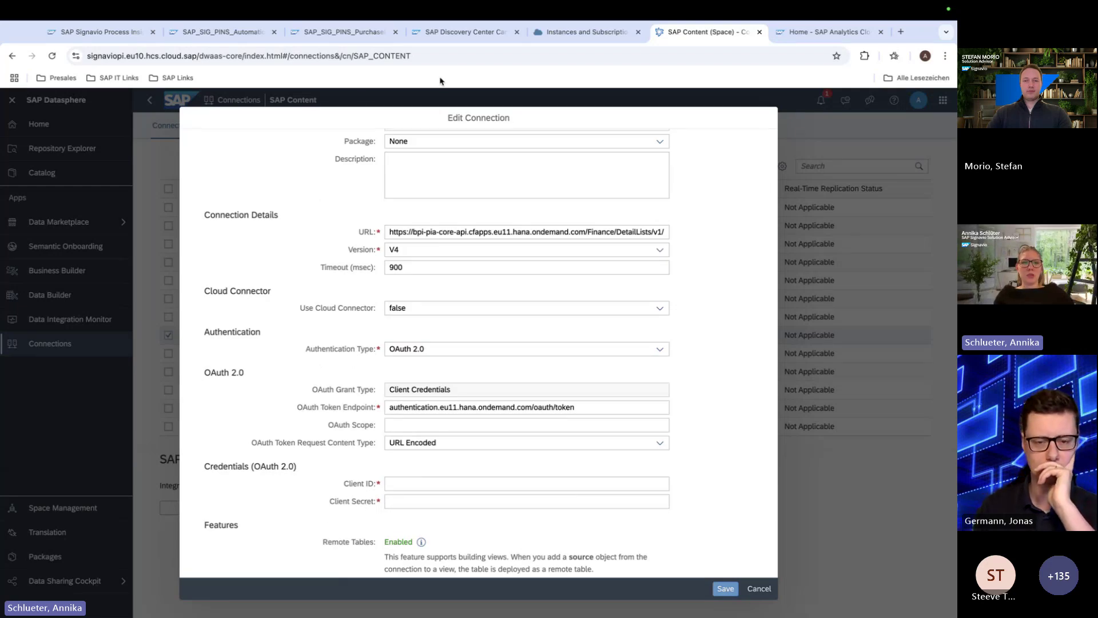
# Step: Show the Signavio-pins instance's credentials in BTP Cockpit, and highlight Finance/DetailLists/v1/ in the Datasphere connection's URL
pyautogui.click(598, 40)
pyautogui.click(697, 482)
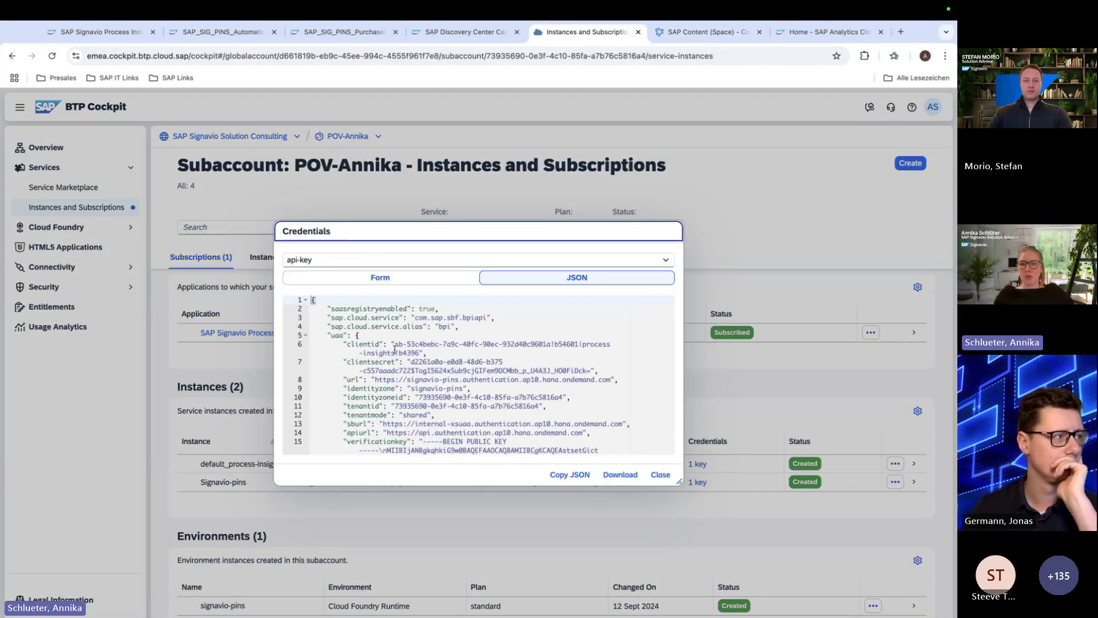
pyautogui.click(694, 33)
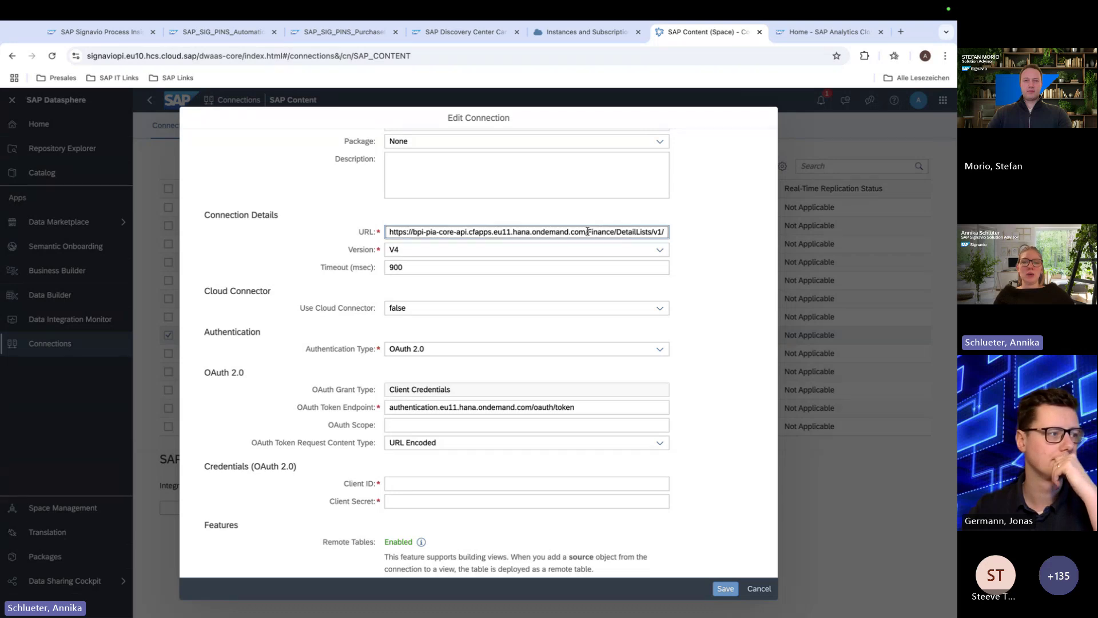
pyautogui.moveTo(588, 231); pyautogui.dragTo(667, 233)
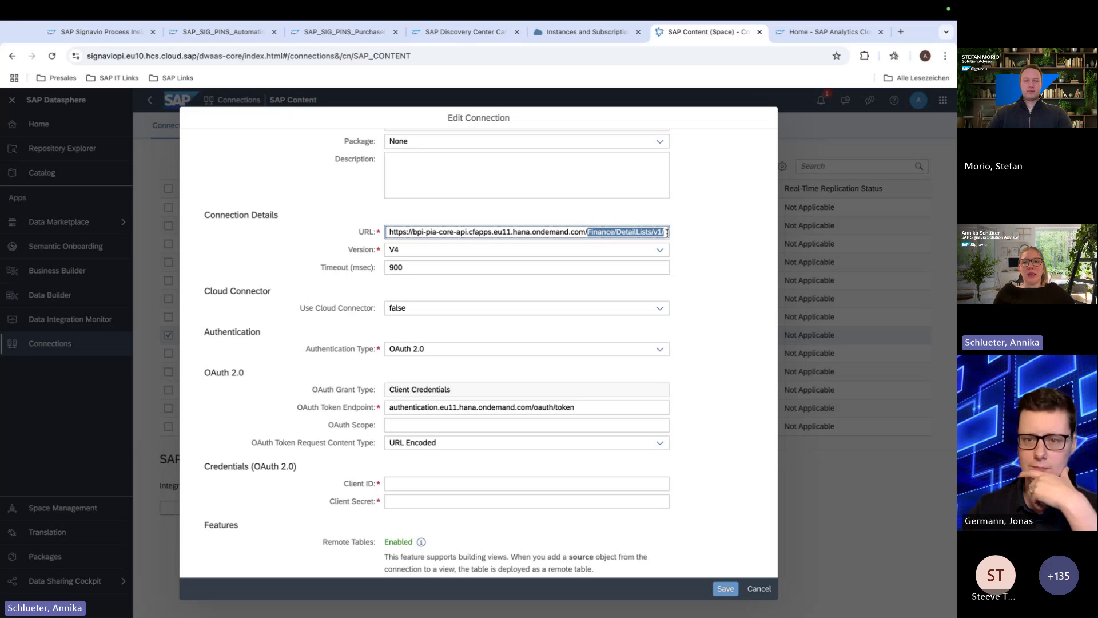
# Step: Advance the Discovery Center mission to the Step 4 card and highlight the URL append for the Manufacturing connection
pyautogui.click(465, 37)
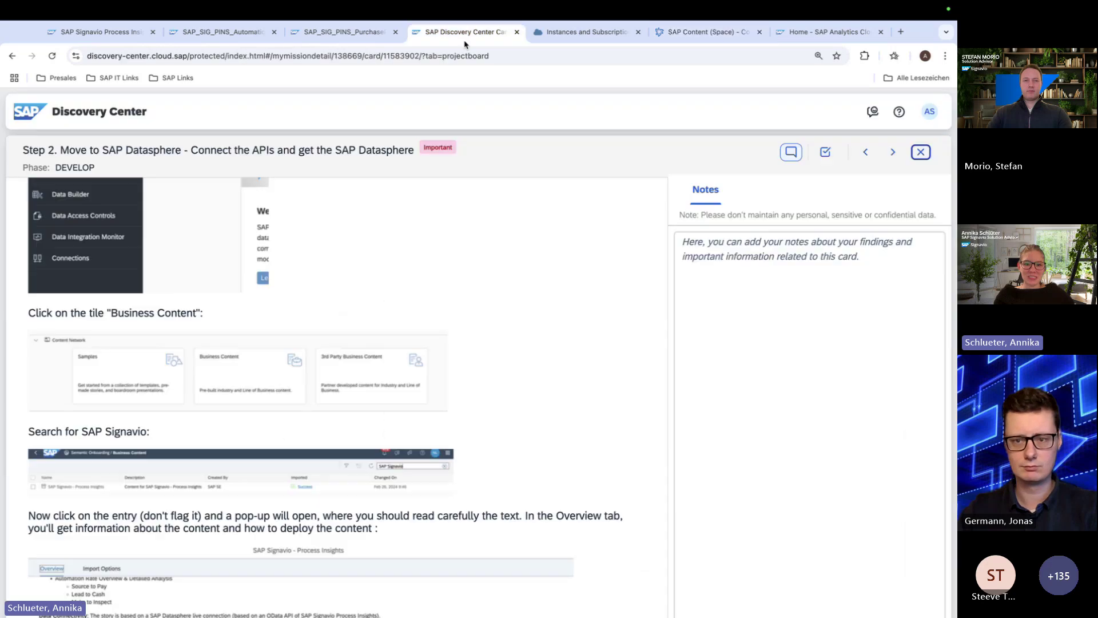
pyautogui.click(899, 154)
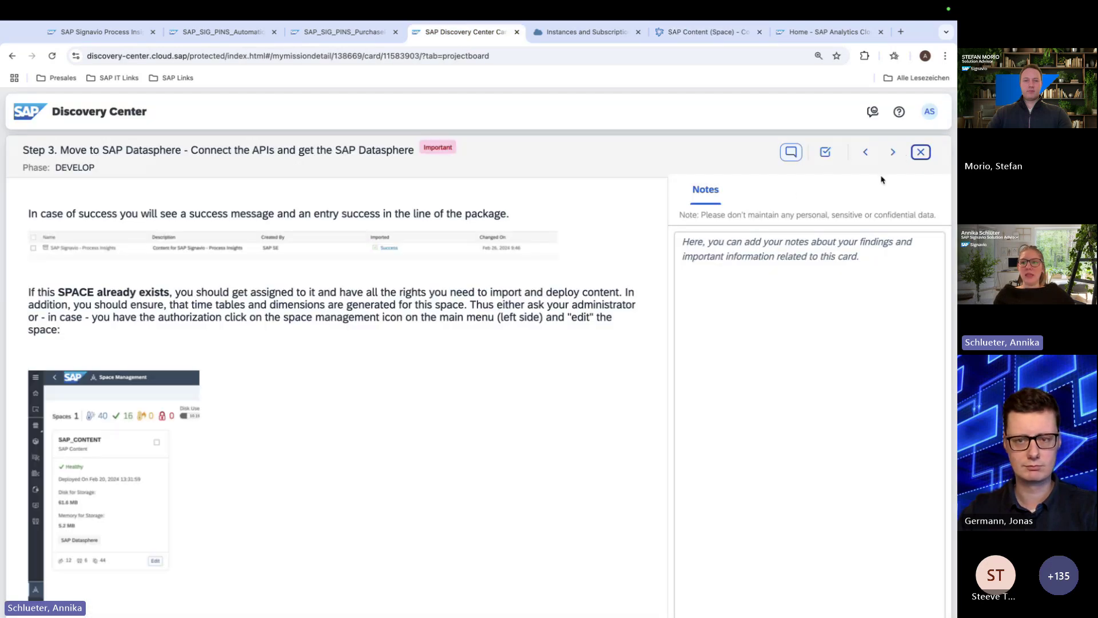
pyautogui.click(896, 151)
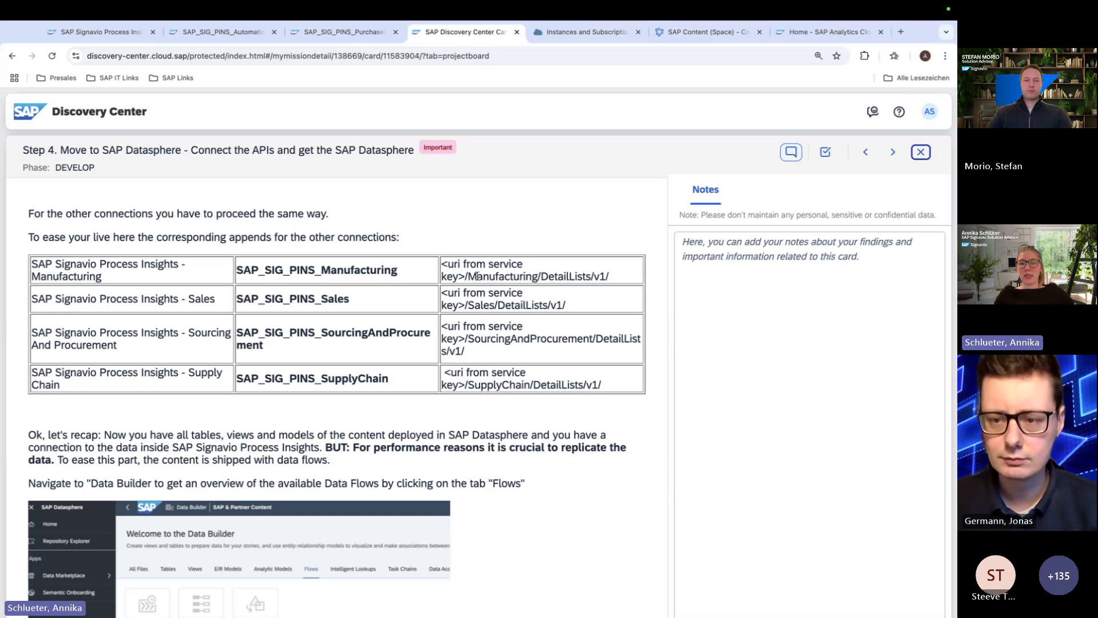
pyautogui.moveTo(458, 276); pyautogui.dragTo(633, 278)
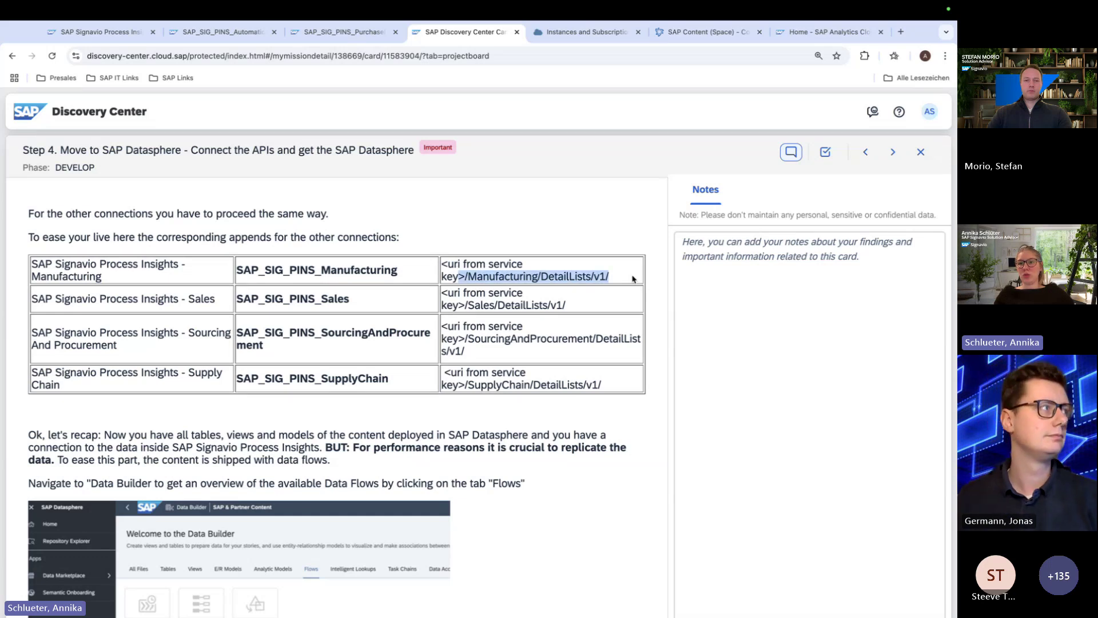
# Step: Return to SAP Datasphere and leave the Finance connection's editor without saving
pyautogui.click(697, 38)
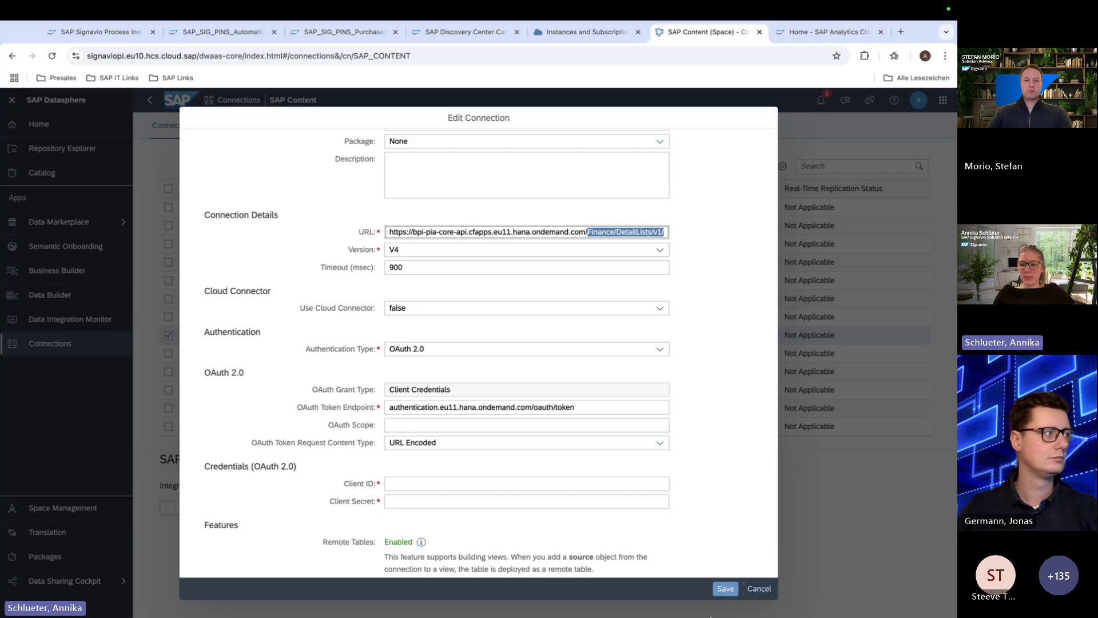
pyautogui.click(759, 589)
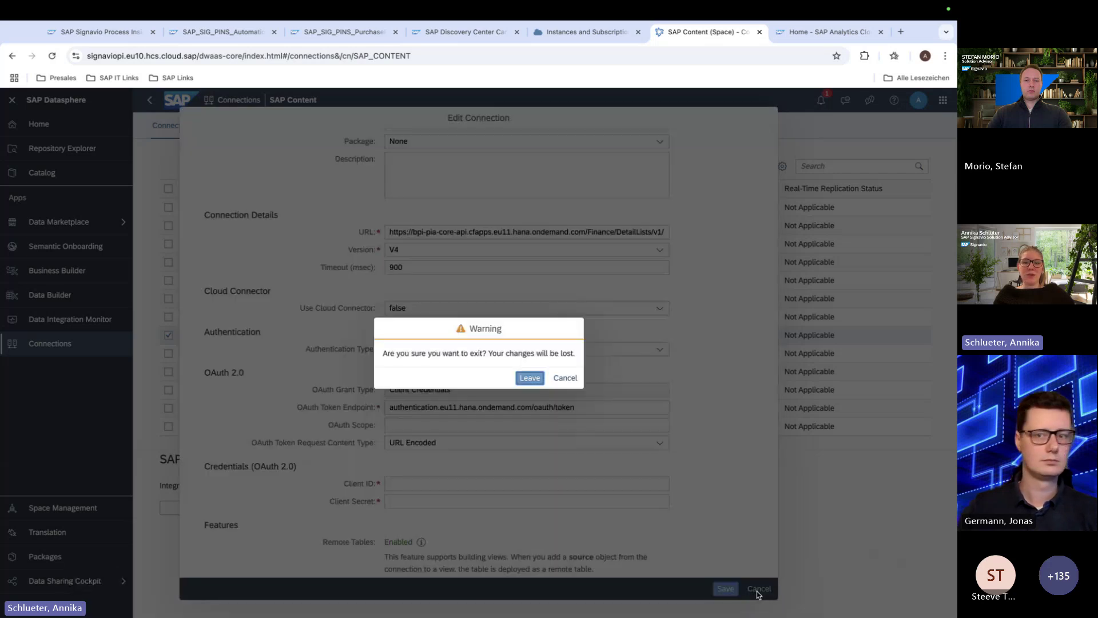
pyautogui.click(529, 378)
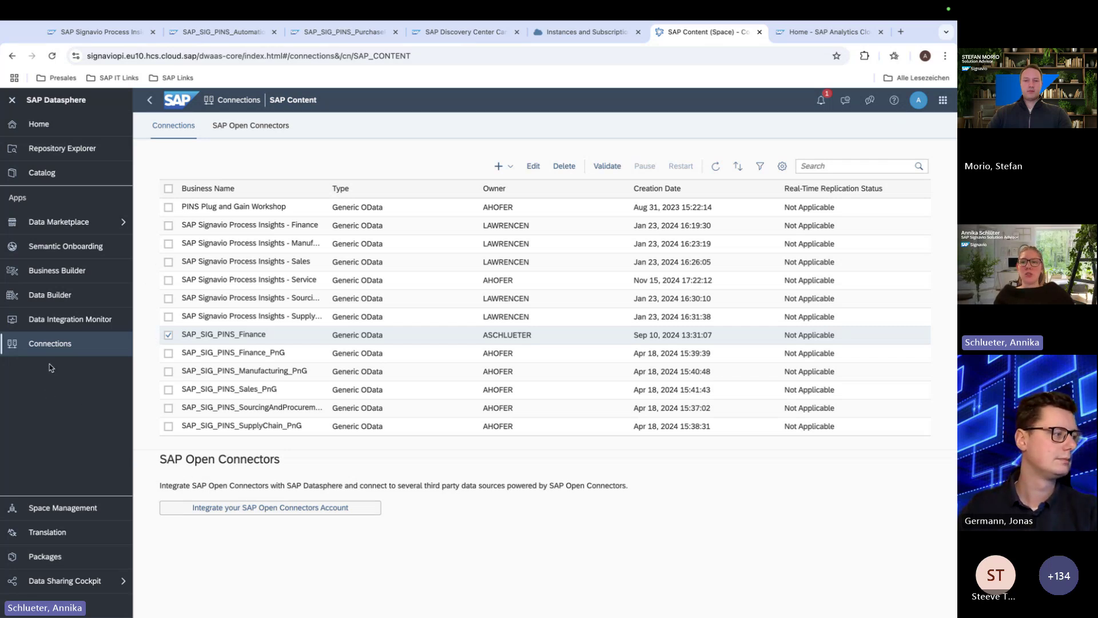
# Step: Open the SAP Signavio Process Insights: Automation Rate task chain from the Data Builder
pyautogui.click(50, 295)
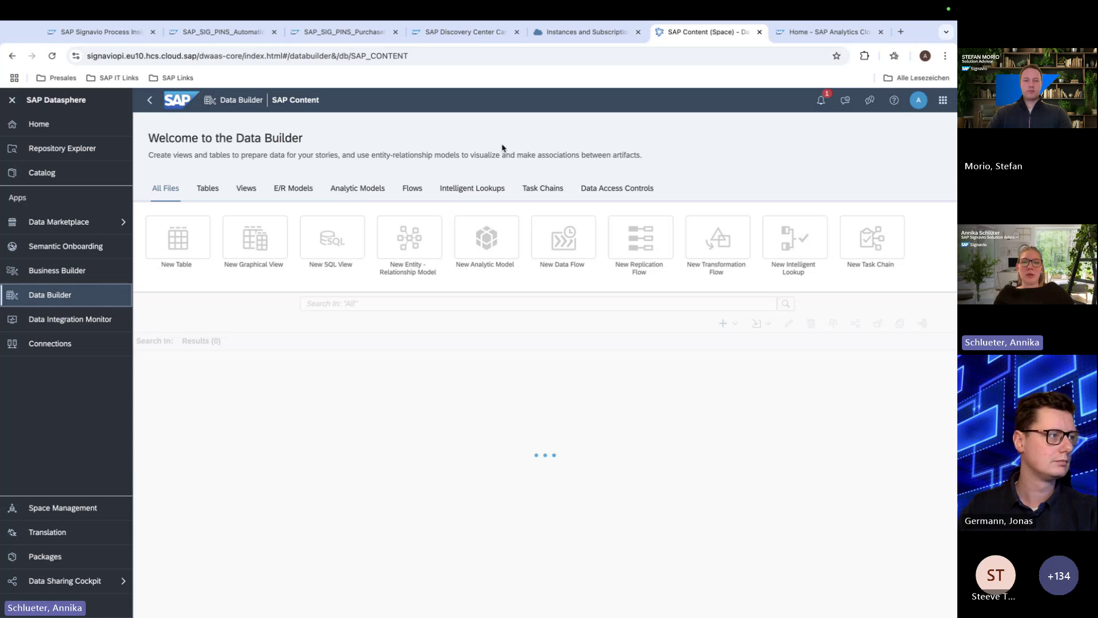
pyautogui.click(543, 189)
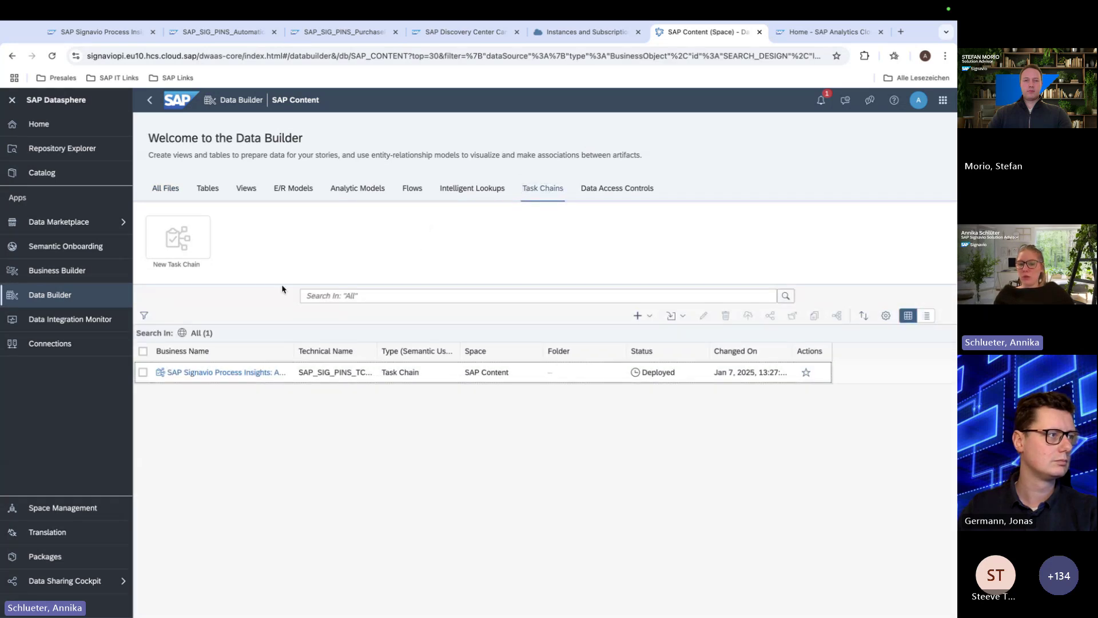
pyautogui.click(190, 373)
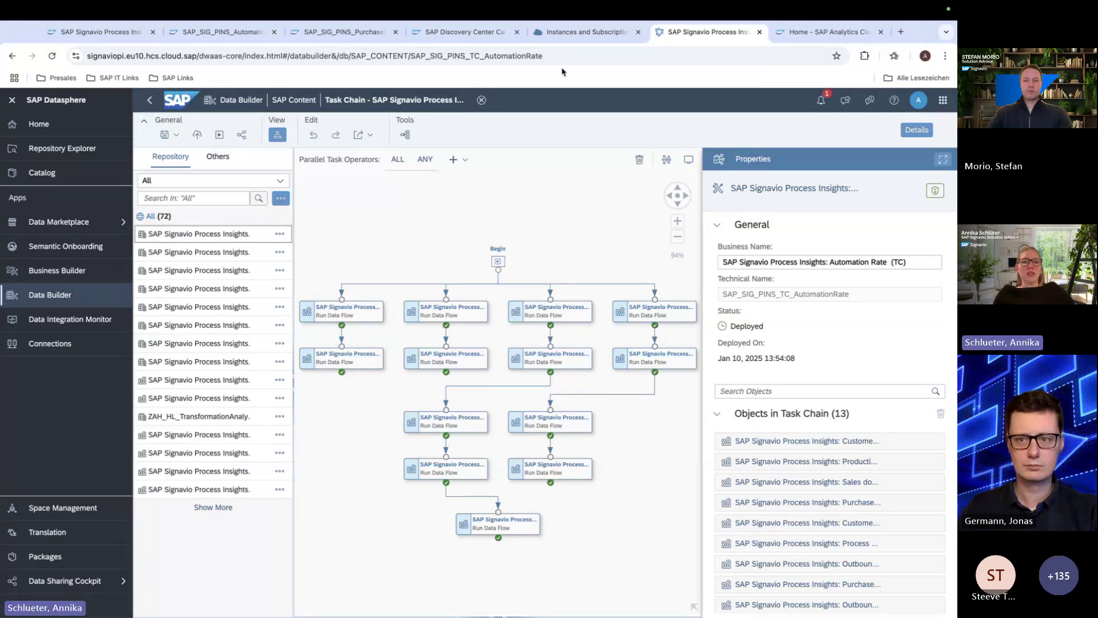
# Step: Read the Step 4 card's data flow instructions in Discovery Center and advance to the Deploy card about SAP Analytics Cloud
pyautogui.click(426, 43)
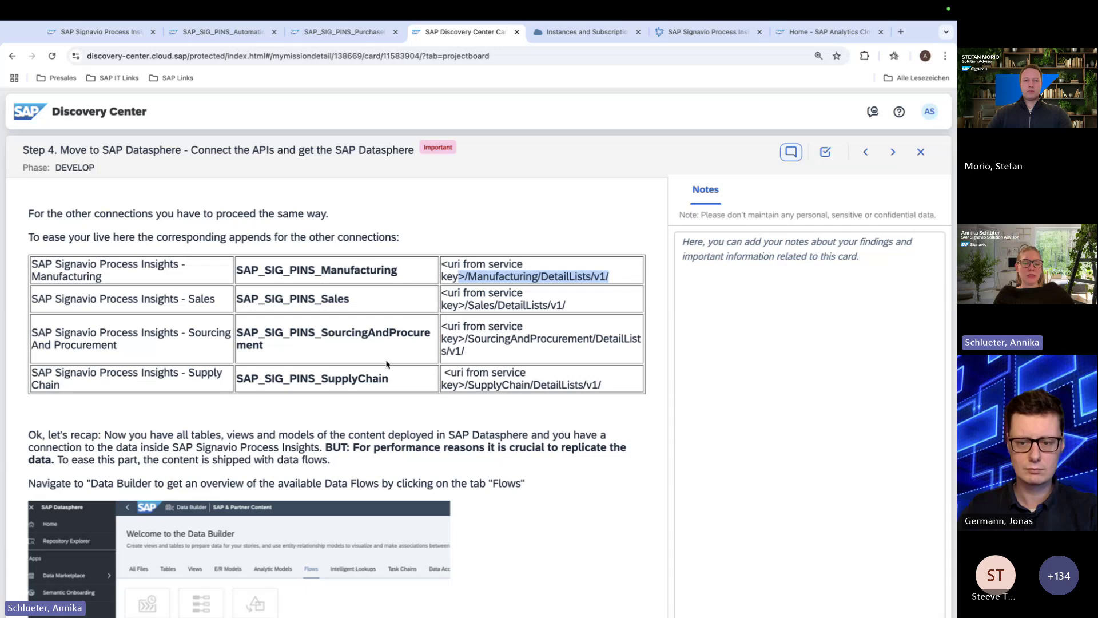
pyautogui.scroll(-5, 387, 363)
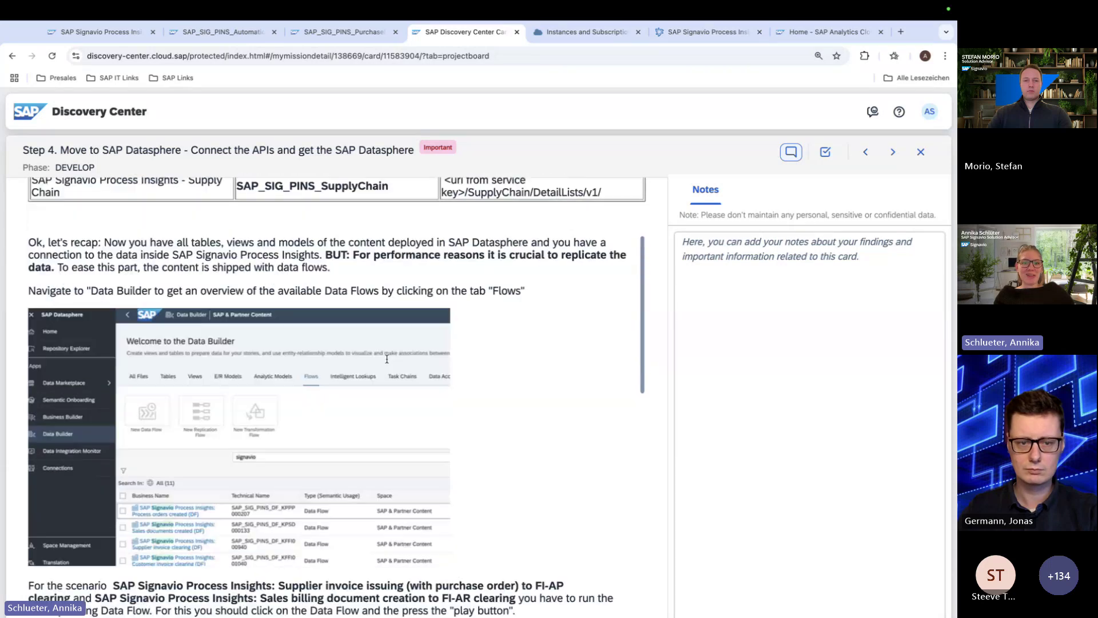
pyautogui.scroll(-3, 386, 363)
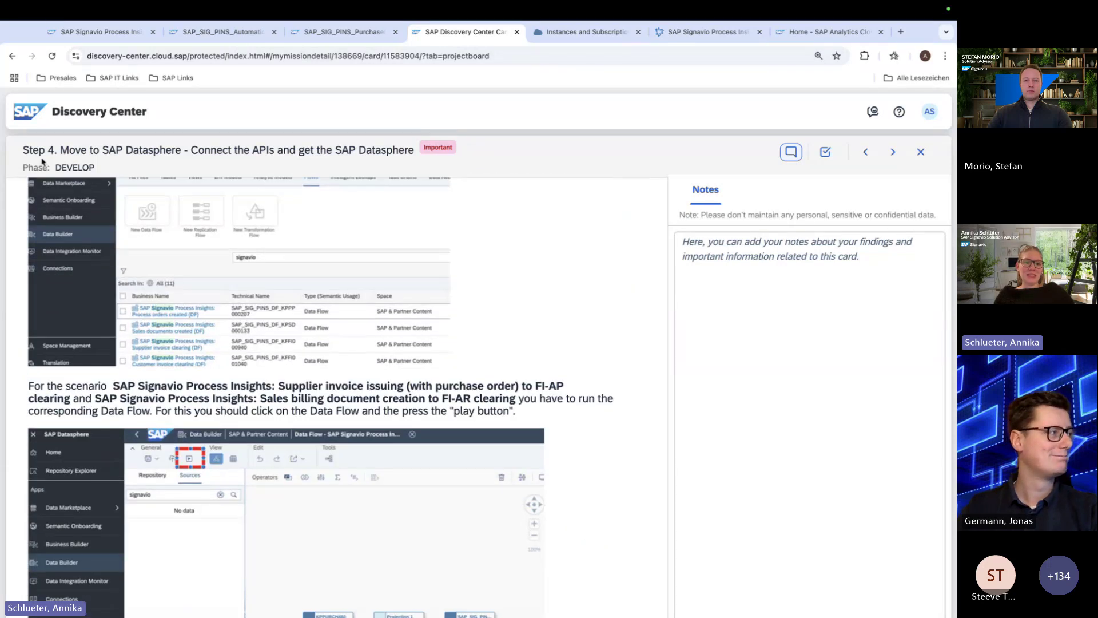
pyautogui.scroll(-2, 222, 379)
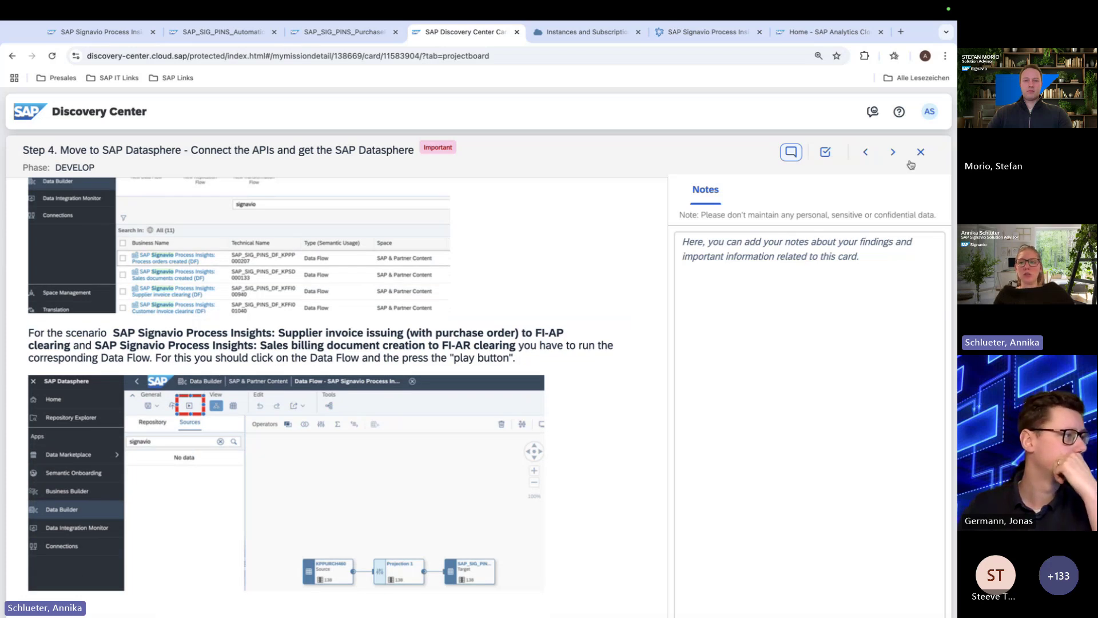
pyautogui.click(893, 151)
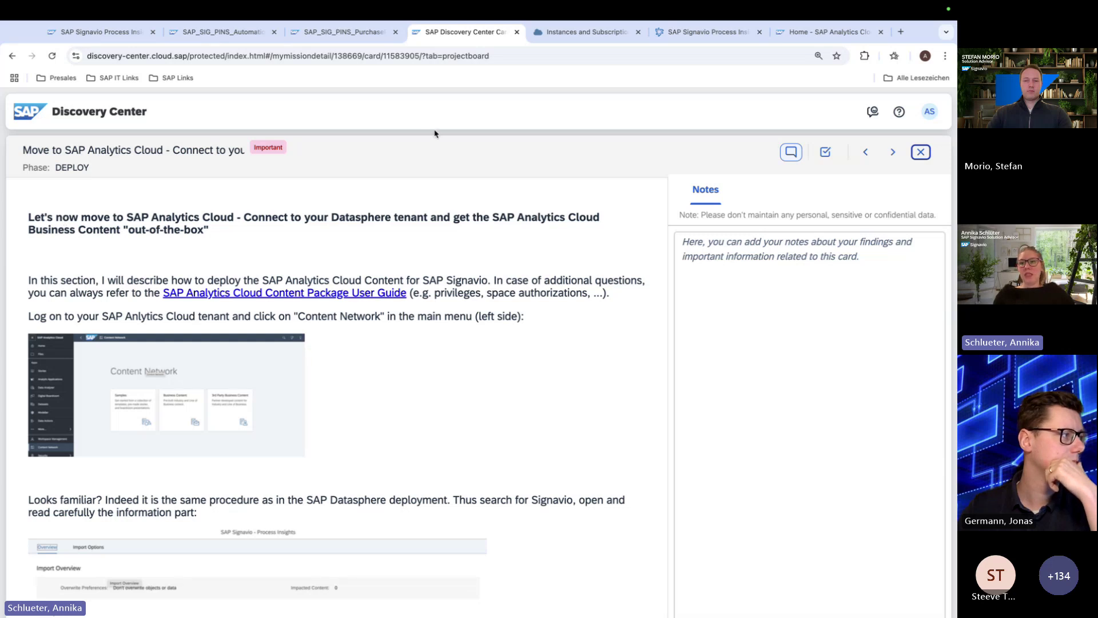
# Step: Switch to SAP Analytics Cloud and open the Content Network's list of Business Content packages
pyautogui.click(842, 30)
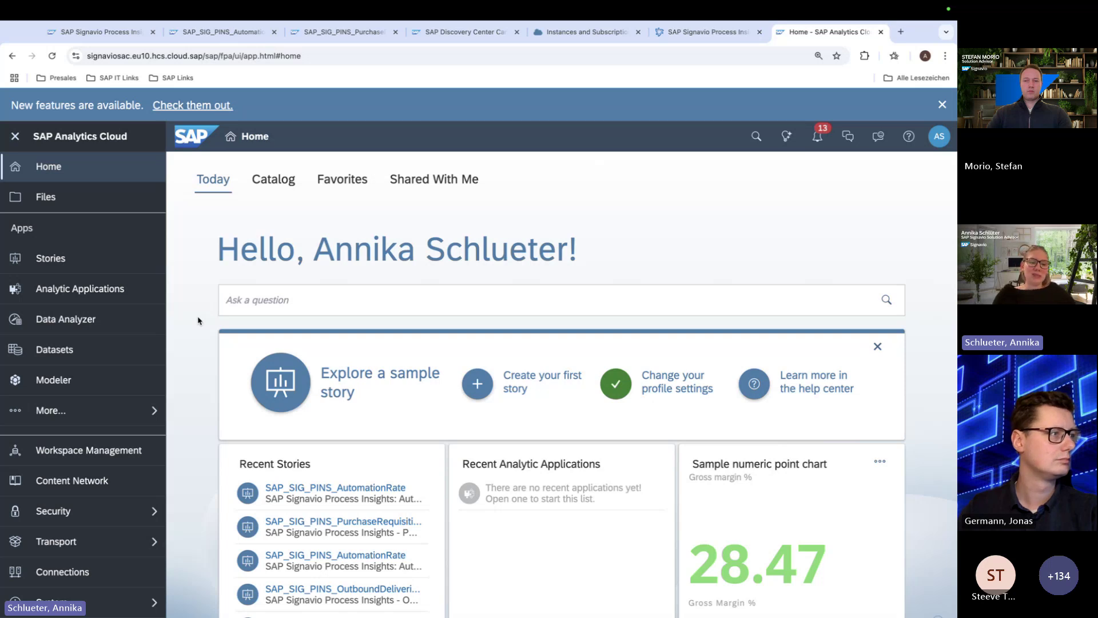
pyautogui.click(55, 483)
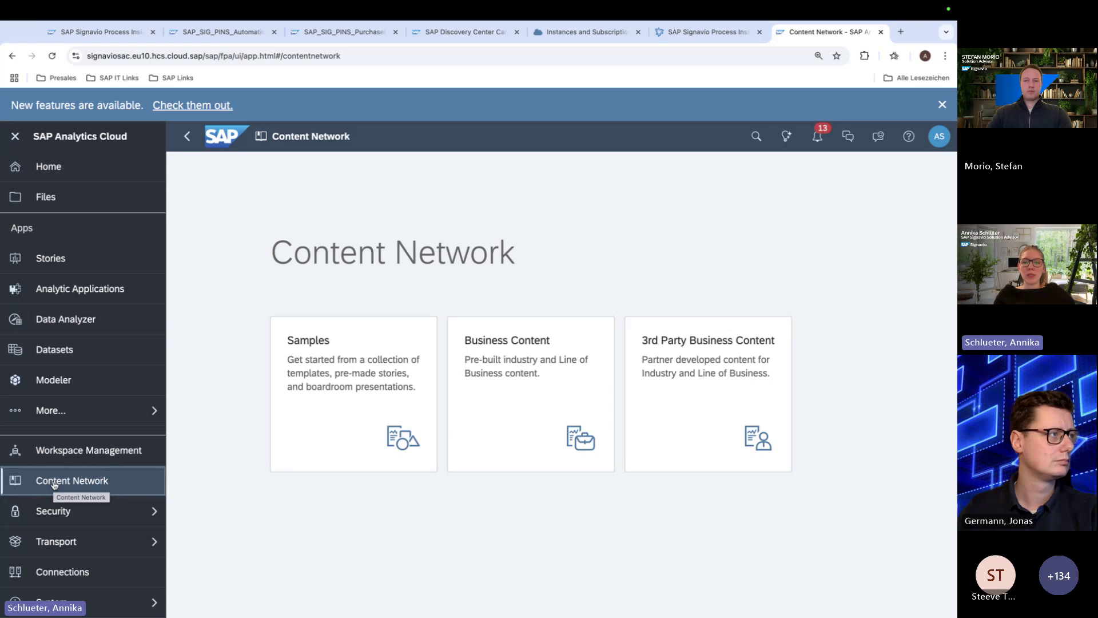
pyautogui.click(516, 383)
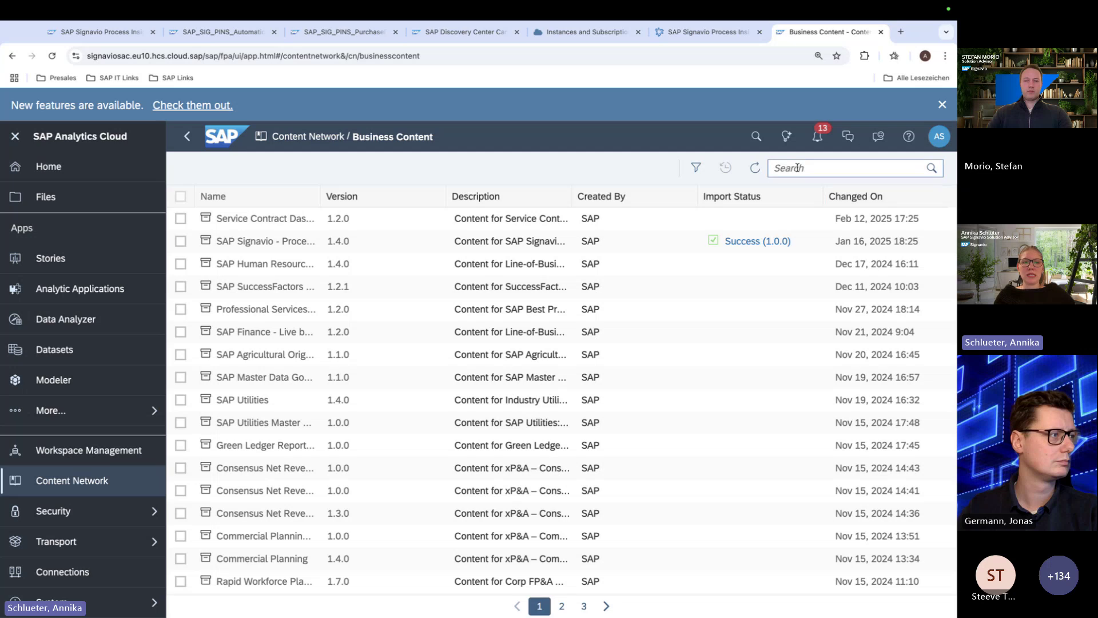
# Step: Widen the Name column to fit and read the overview of the SAP Signavio - Process Insights package without importing it
pyautogui.doubleClick(321, 196)
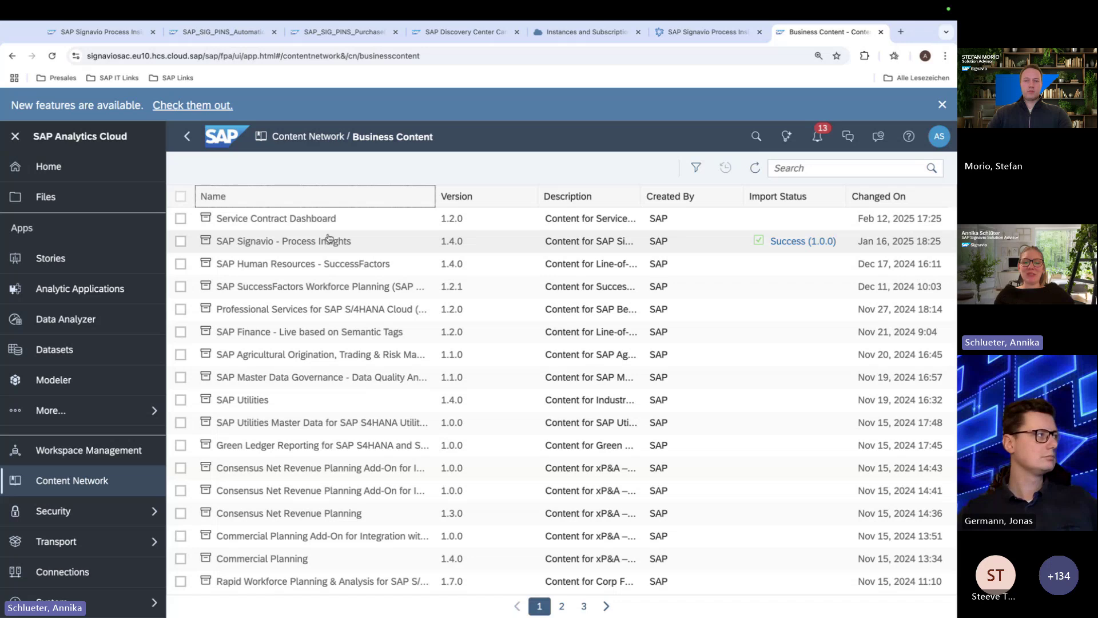
pyautogui.click(280, 241)
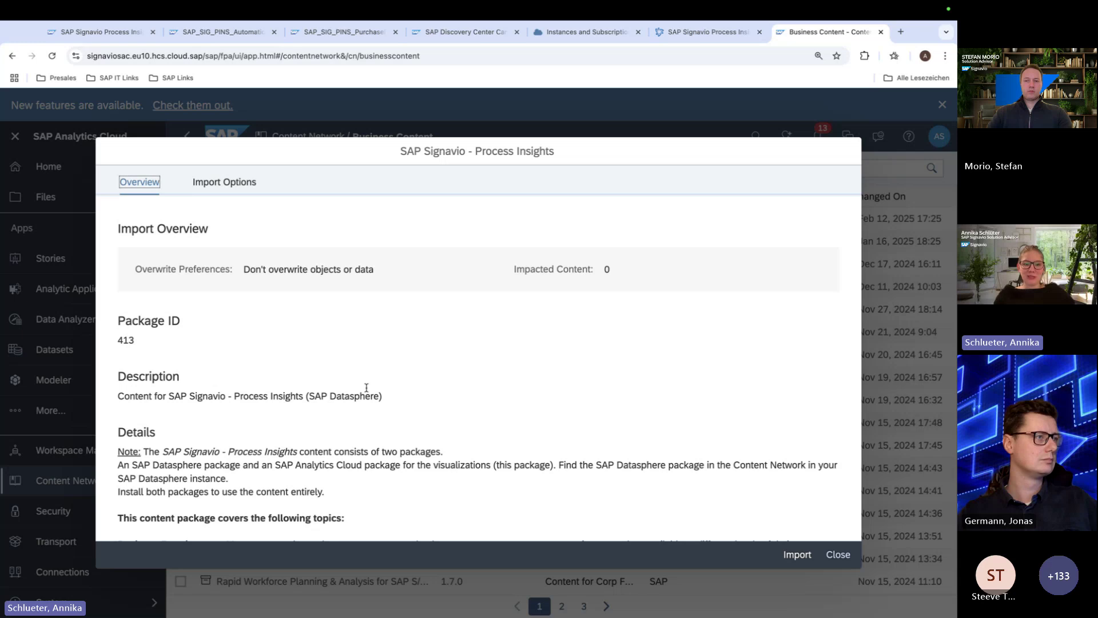
pyautogui.scroll(-7, 367, 387)
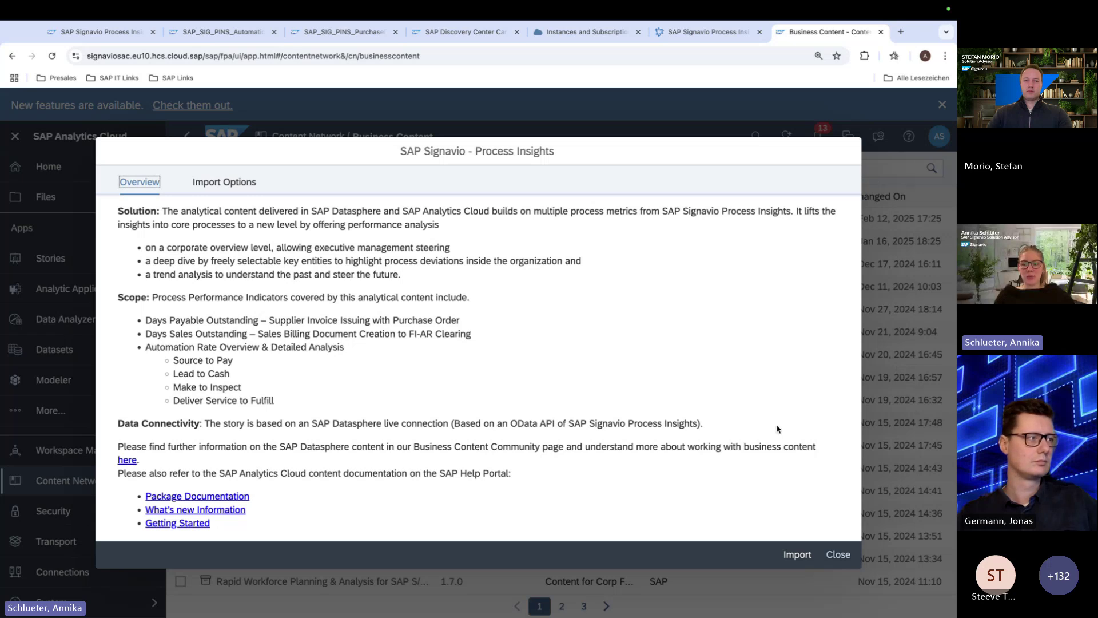
pyautogui.click(837, 555)
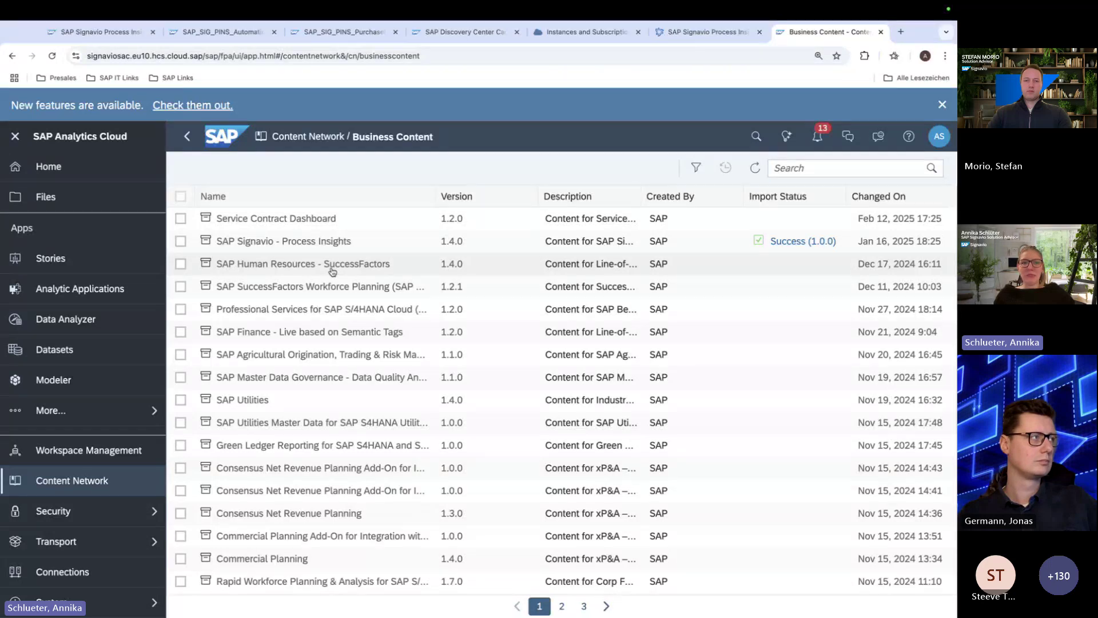
# Step: Open the recent story SAP_SIG_PINS_AutomationRate from Home and hide its Filters panel
pyautogui.click(68, 172)
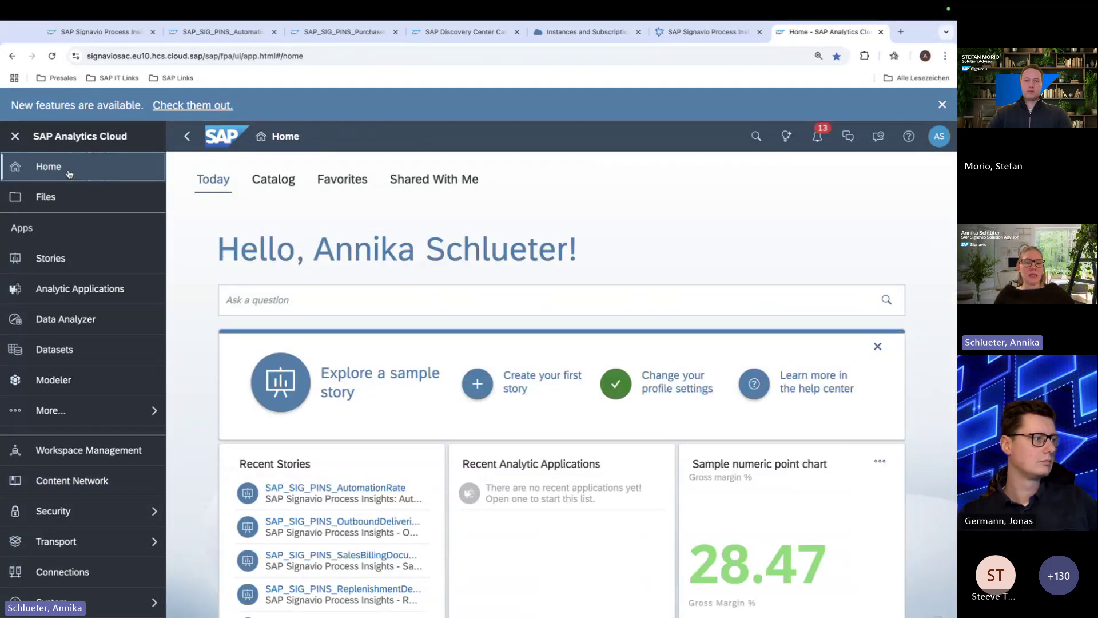
pyautogui.click(302, 493)
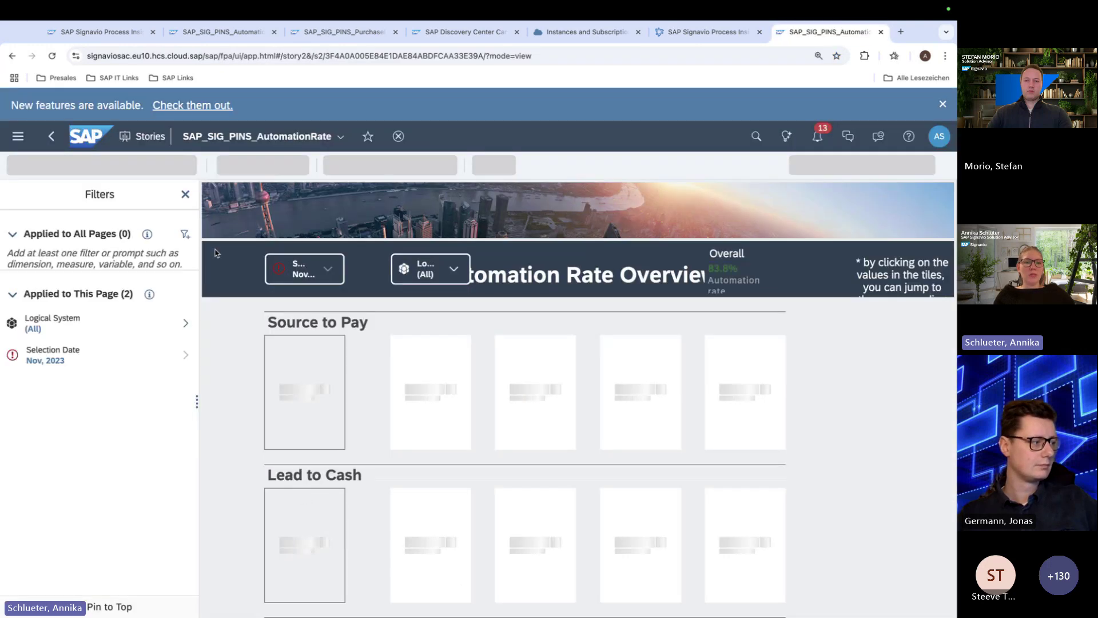
pyautogui.click(185, 194)
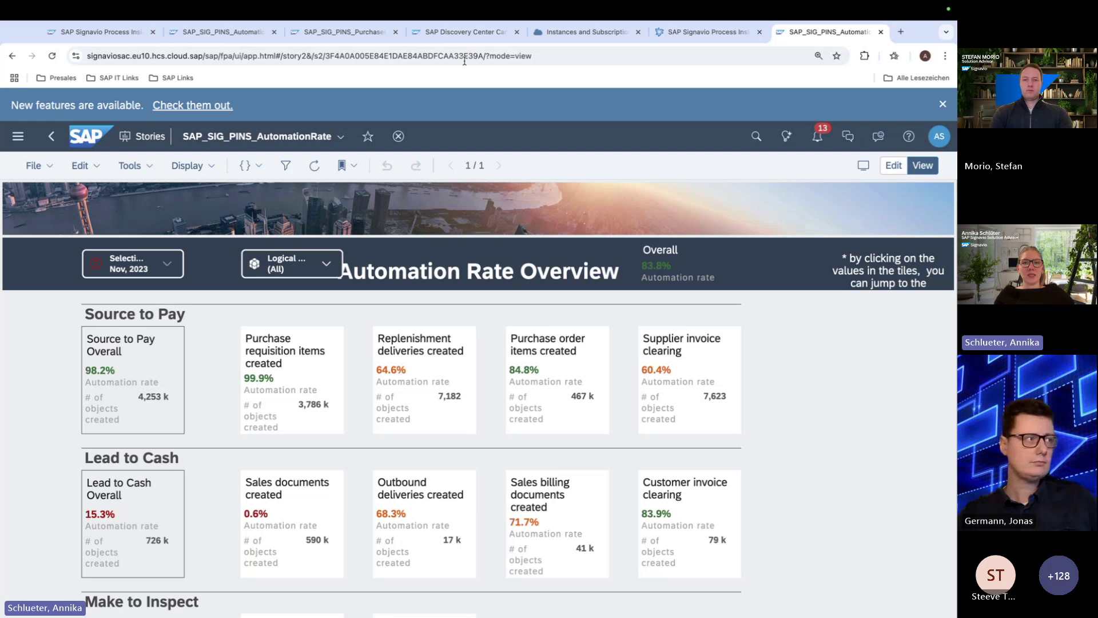
# Step: Return to Discovery Center, go through the remaining cards to Complete the mission, and leave them for the mission's Support section
pyautogui.click(435, 39)
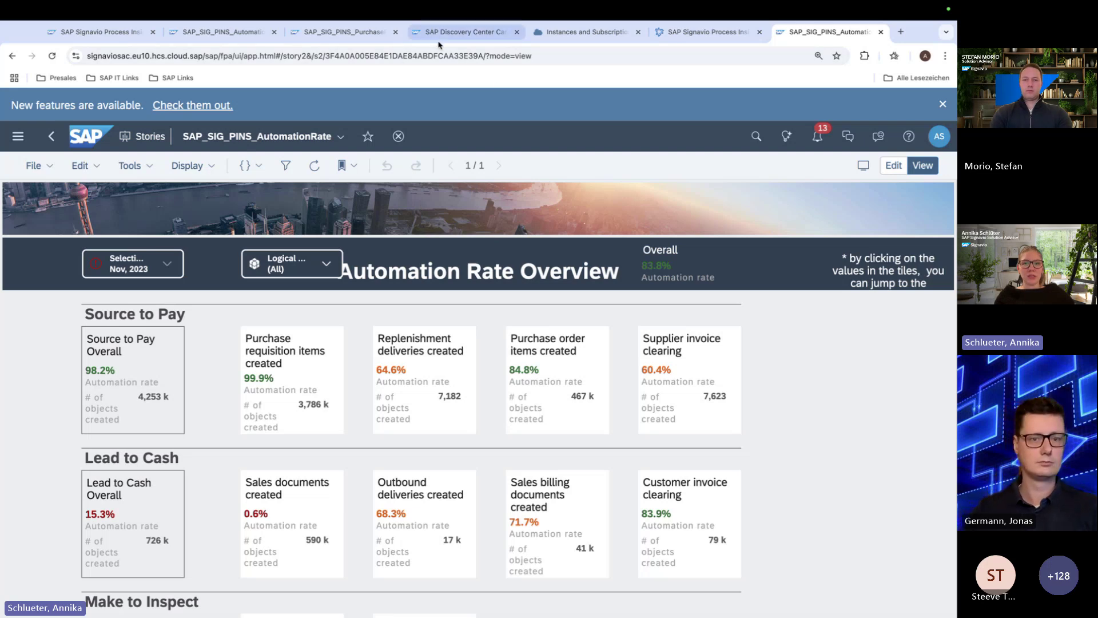
pyautogui.scroll(-6, 378, 343)
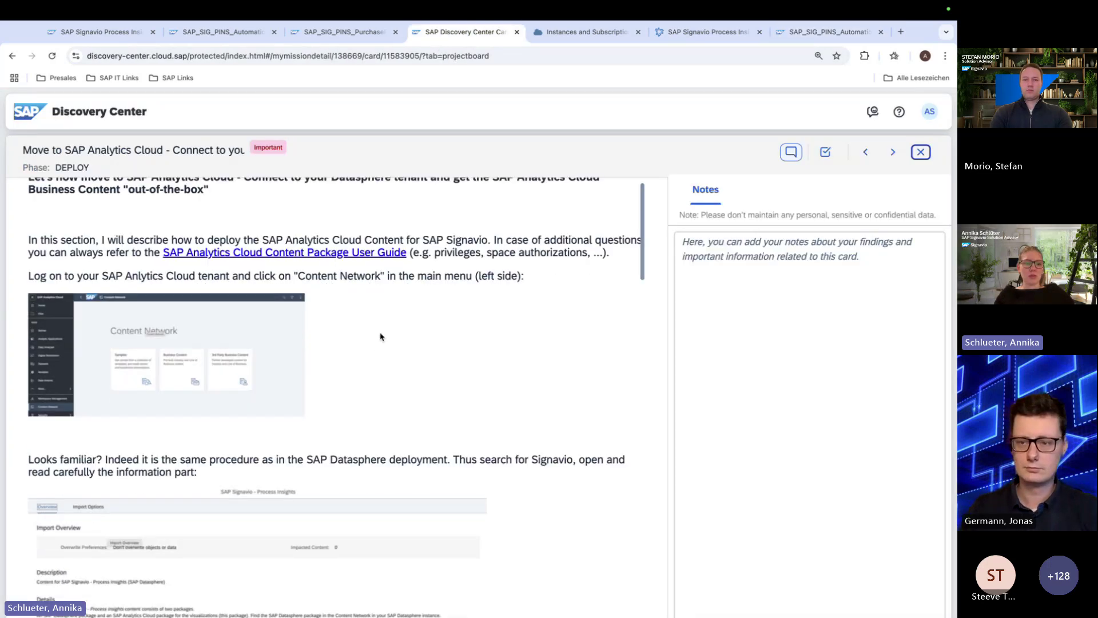
pyautogui.click(892, 151)
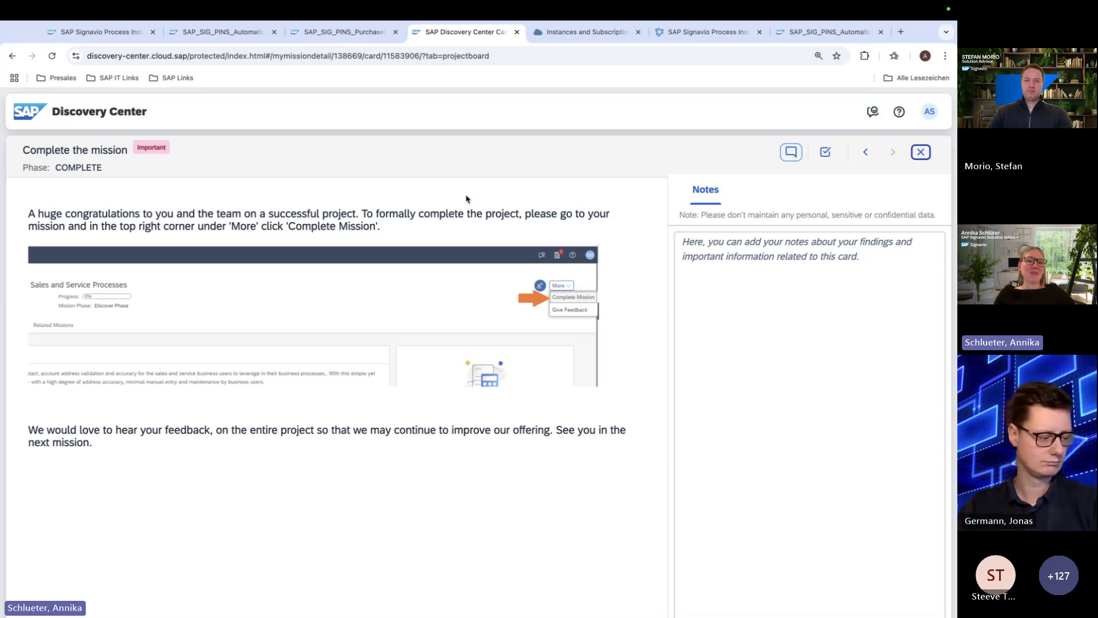
pyautogui.click(920, 152)
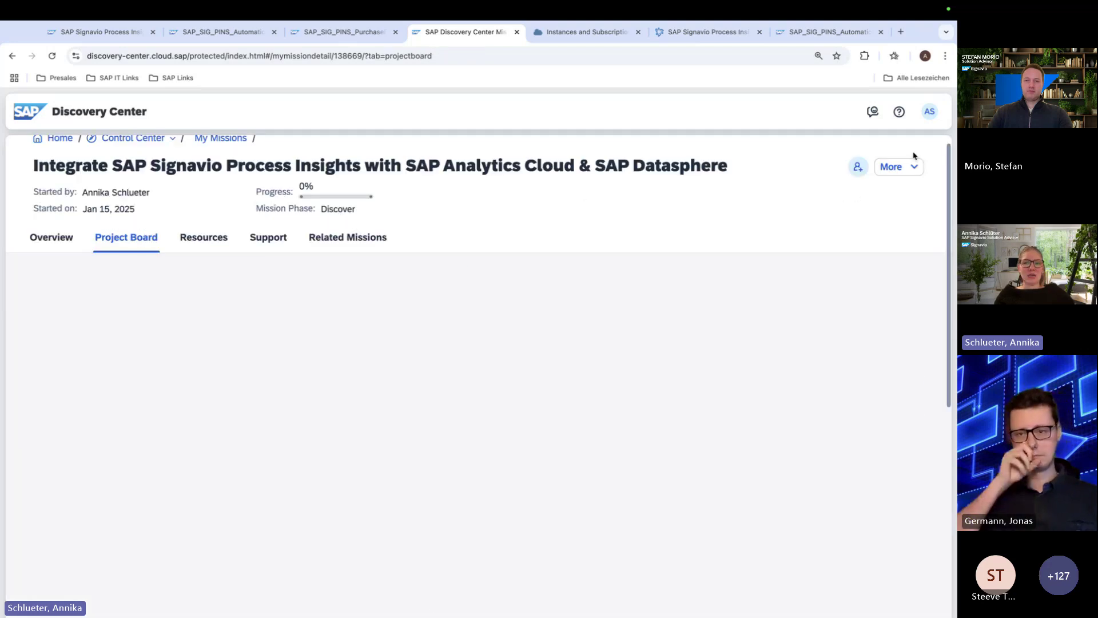
pyautogui.click(261, 243)
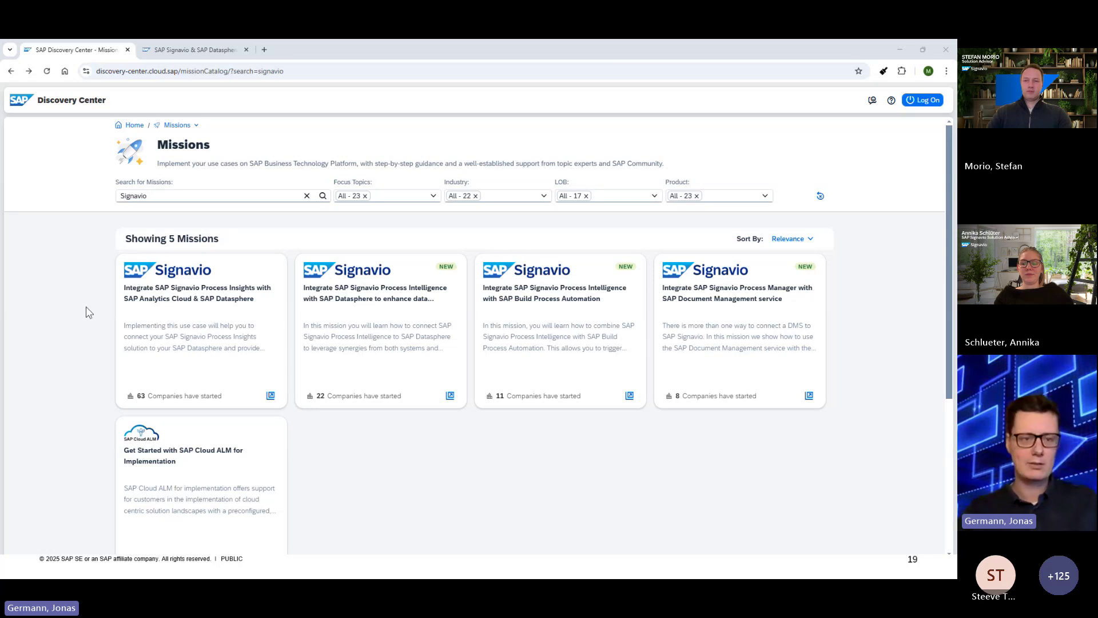
# Step: Open the mission on integrating SAP Signavio Process Intelligence with SAP Datasphere and examine its enlarged Solution Diagram
pyautogui.click(367, 299)
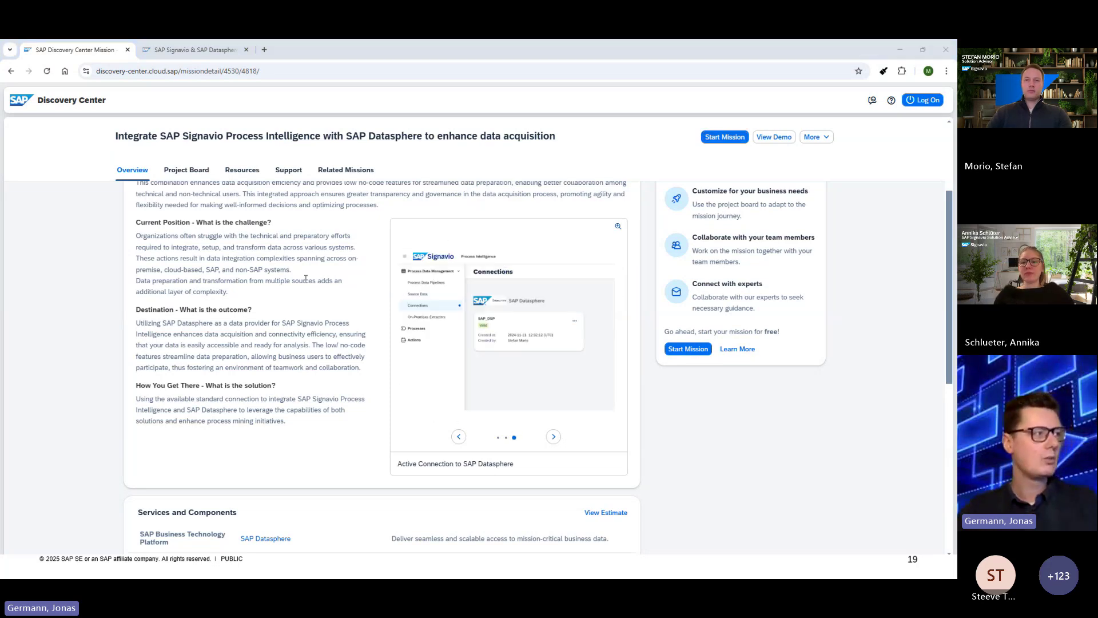
pyautogui.scroll(2, 93, 250)
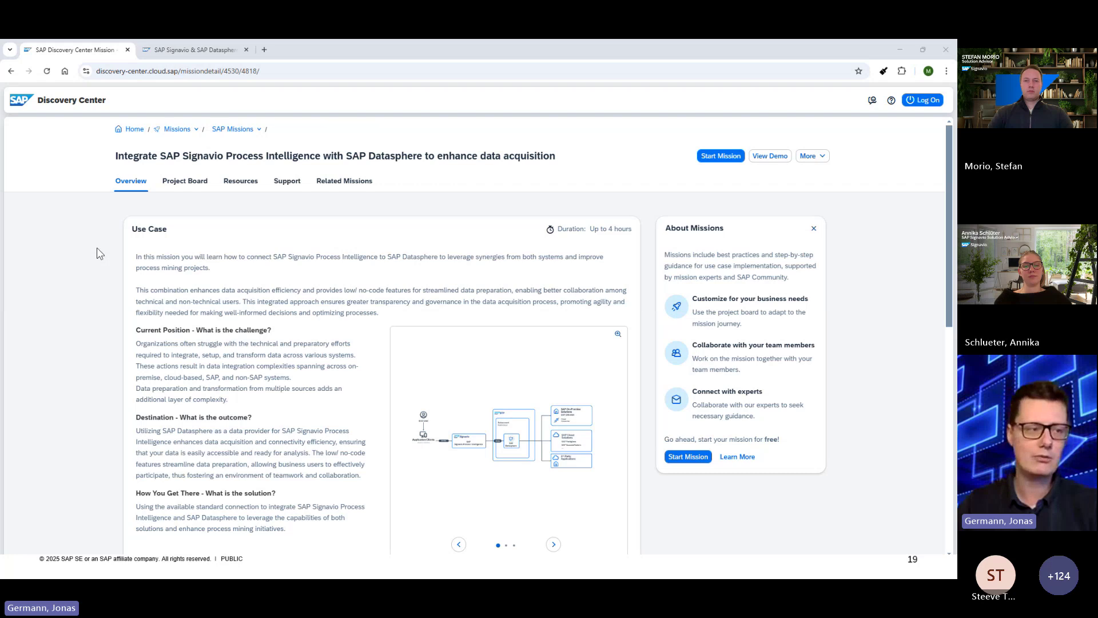
pyautogui.click(618, 337)
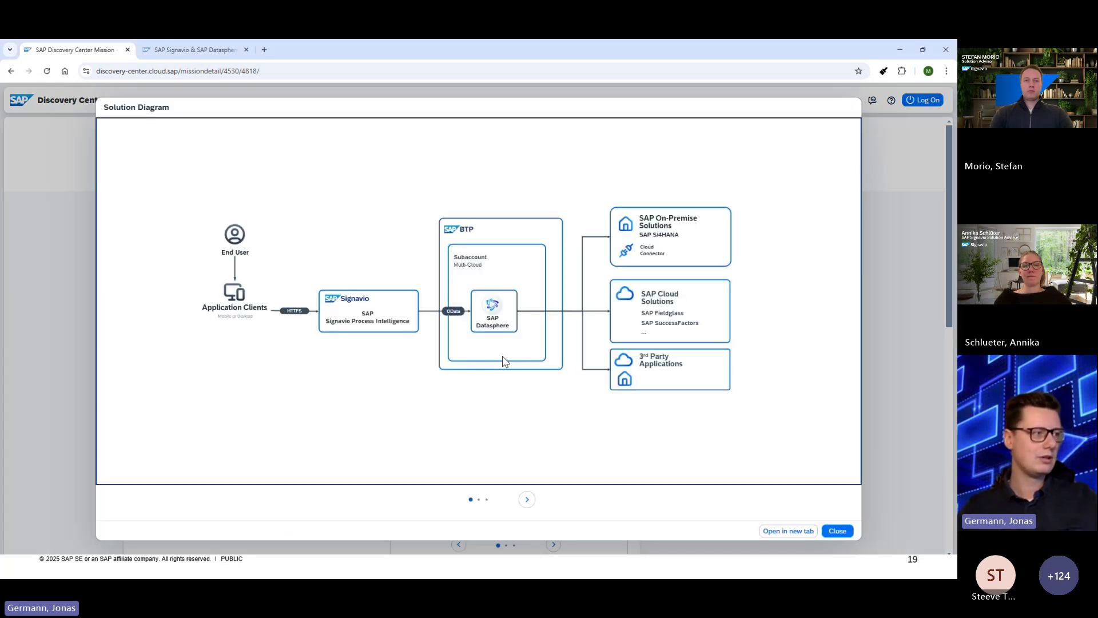
pyautogui.click(838, 530)
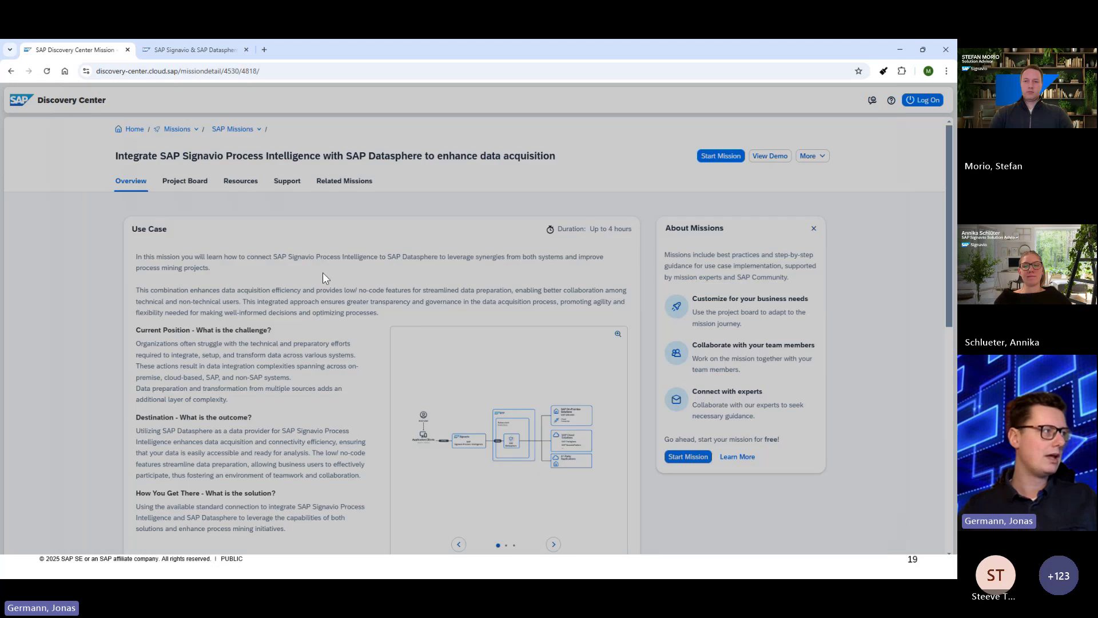
# Step: Show the mission's Project Board and start its SAP Signavio & SAP Datasphere demo video, closing the duplicate demo page
pyautogui.click(188, 188)
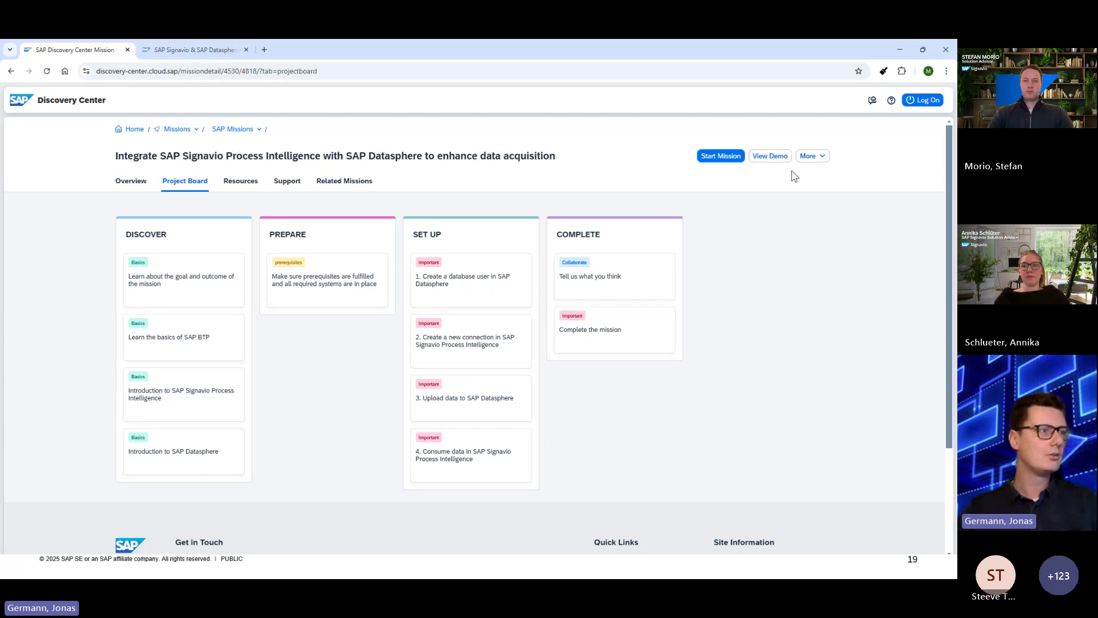
pyautogui.click(777, 157)
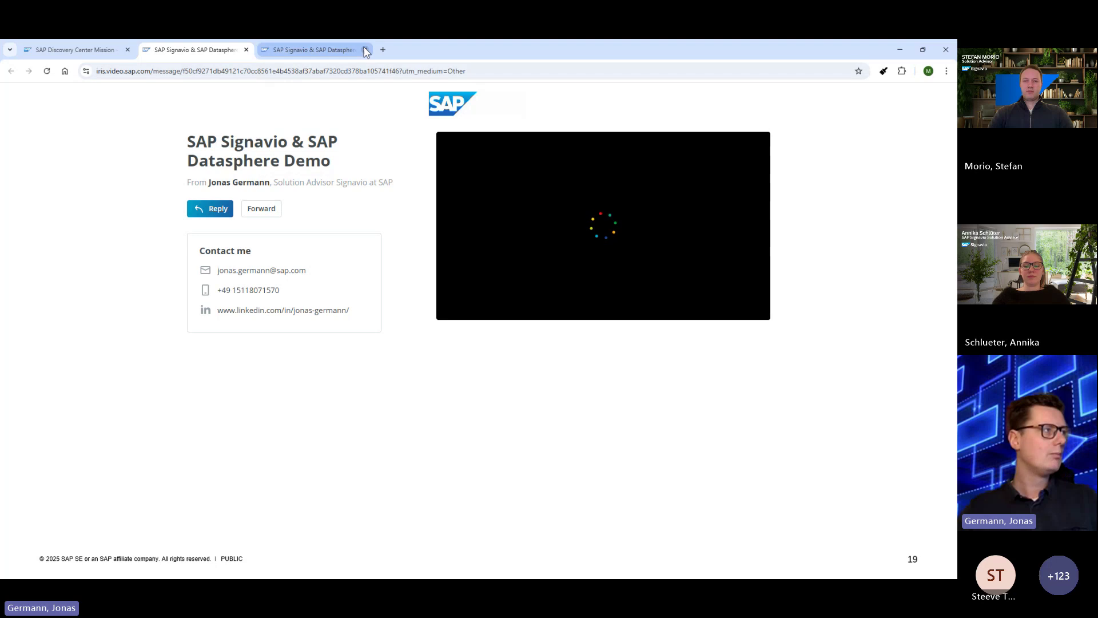
pyautogui.click(365, 50)
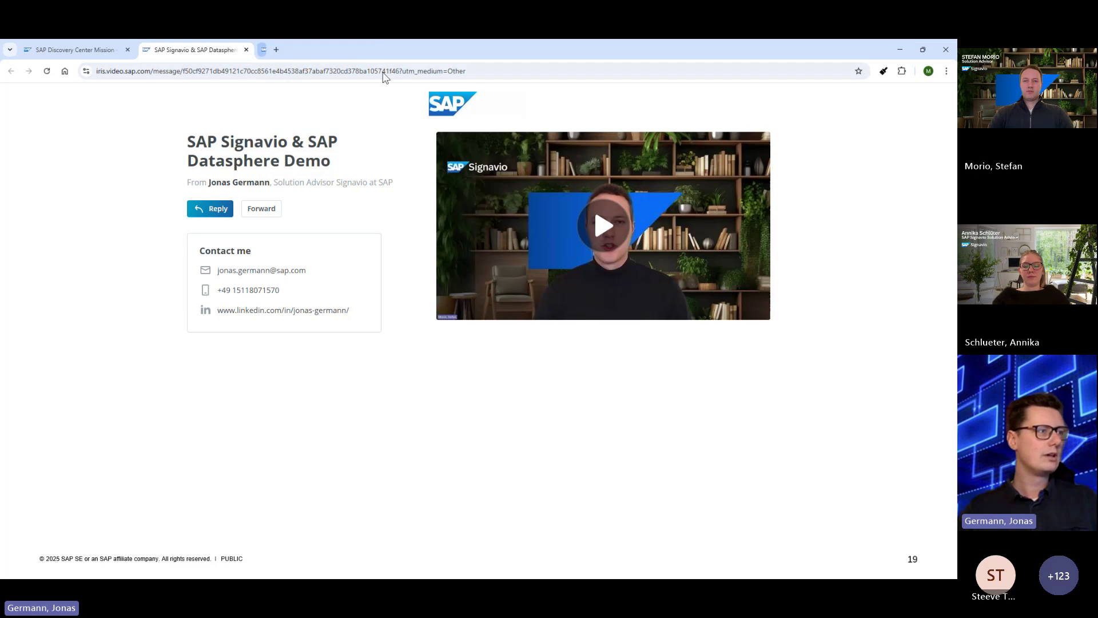
pyautogui.click(588, 217)
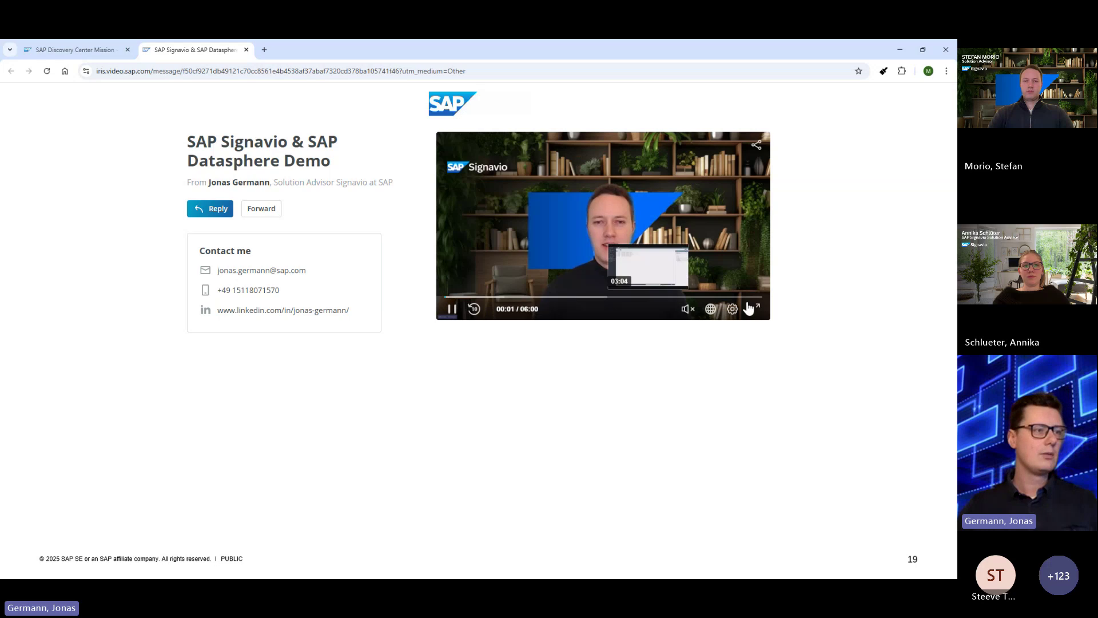
# Step: Skip the demo video to about 00:45 and watch it full screen until the Create Database User dialog at 00:53
pyautogui.click(485, 297)
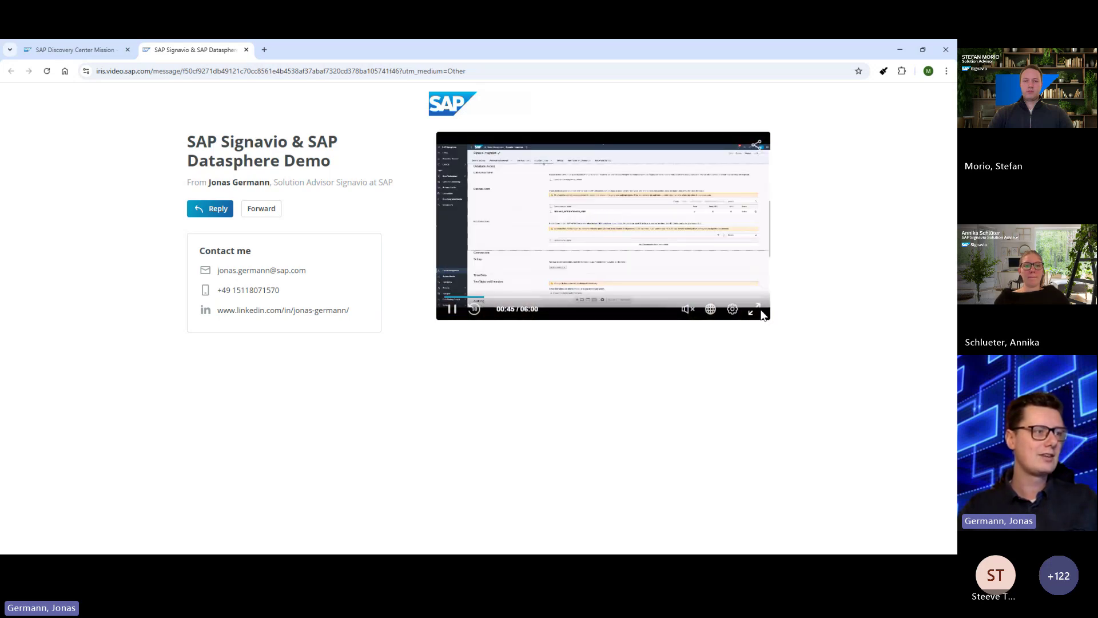
pyautogui.click(755, 311)
pyautogui.click(536, 331)
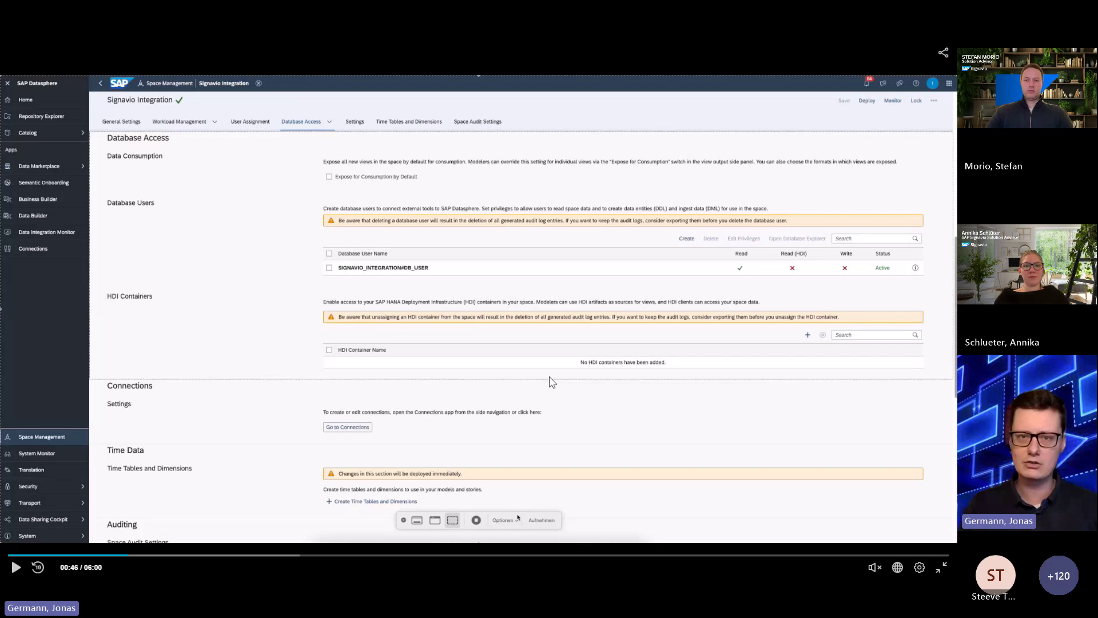
pyautogui.press('space')
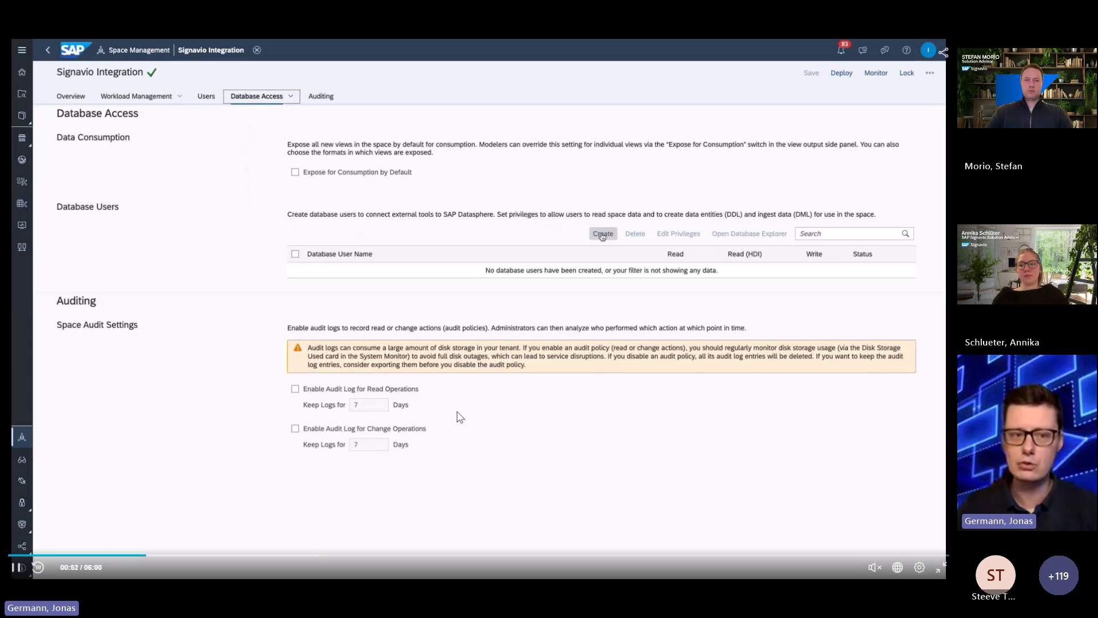
pyautogui.press('space')
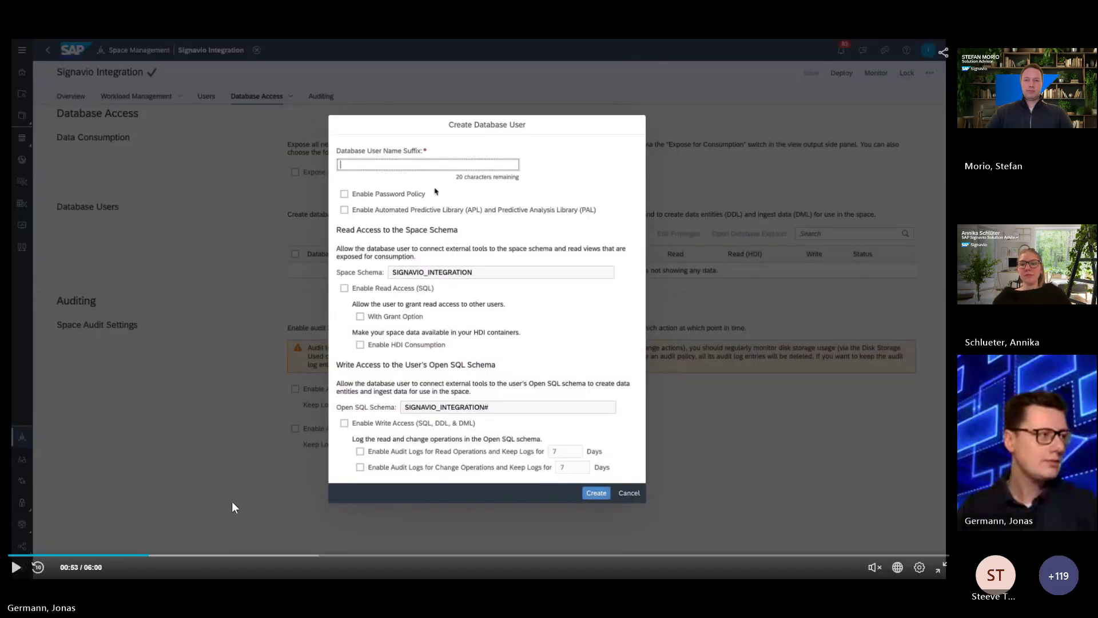
pyautogui.press('Escape')
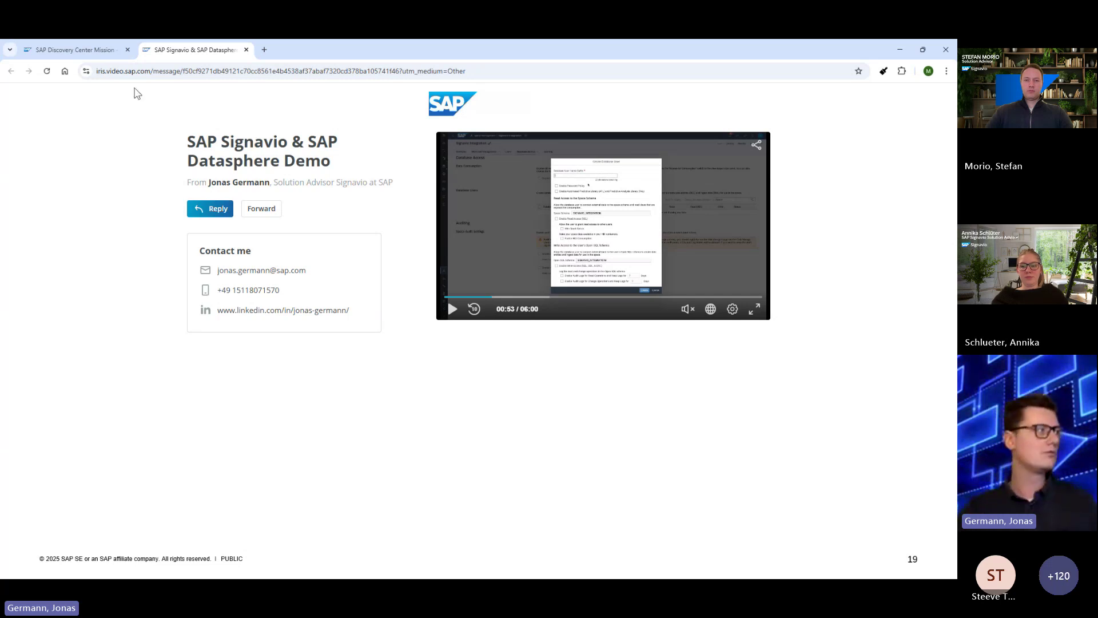
# Step: Return to the Discovery Center mission's Overview and switch back to the presentation slides
pyautogui.click(75, 48)
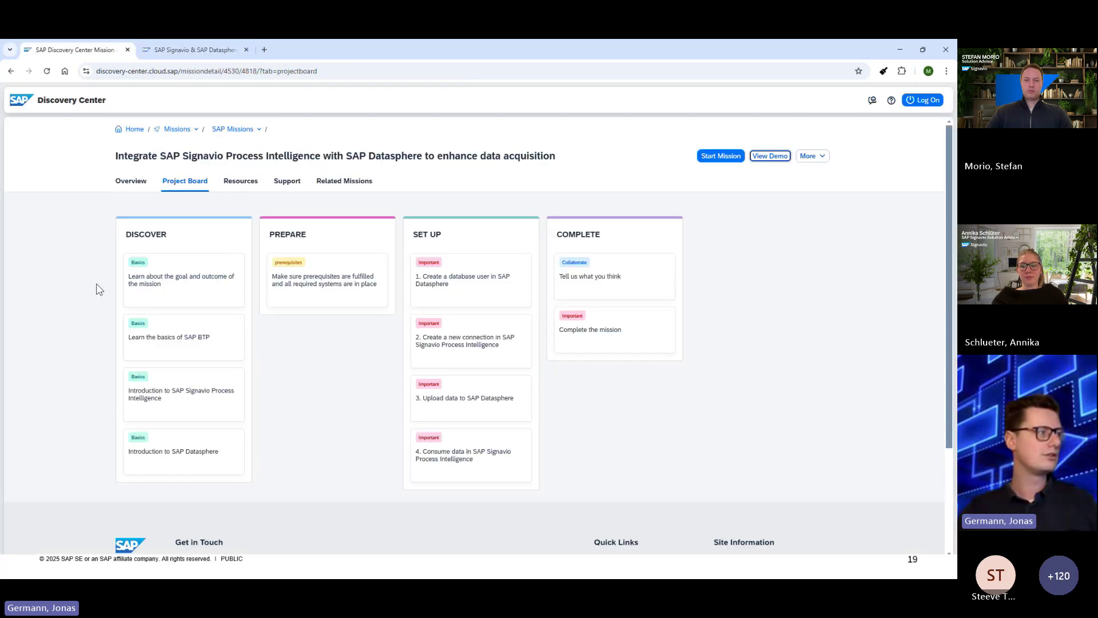
pyautogui.click(139, 183)
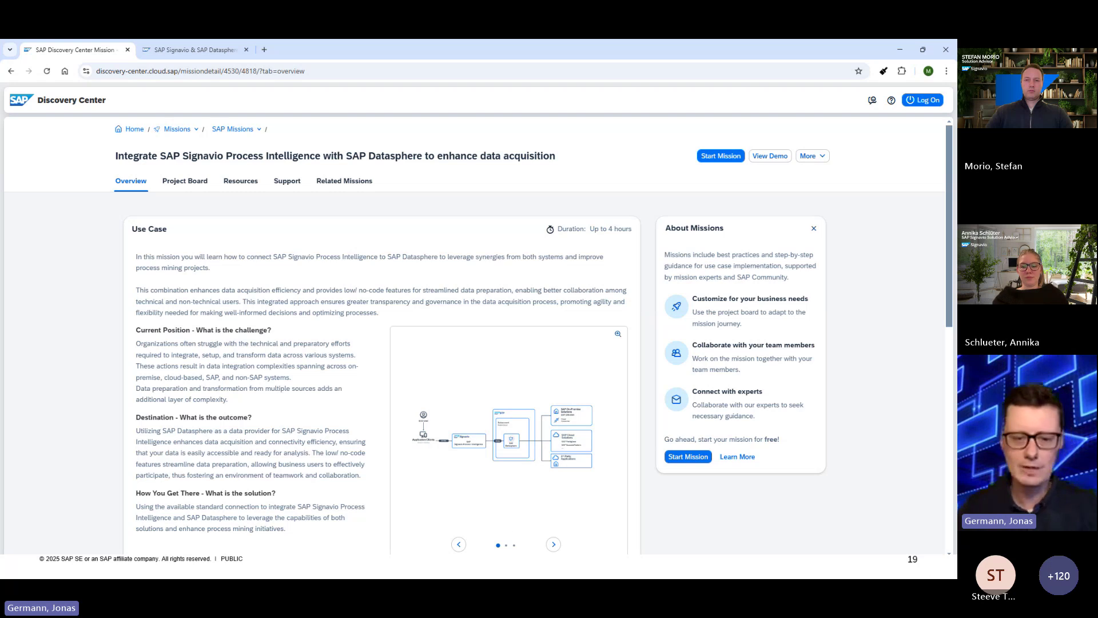
pyautogui.hotkey('alt', 'Tab')
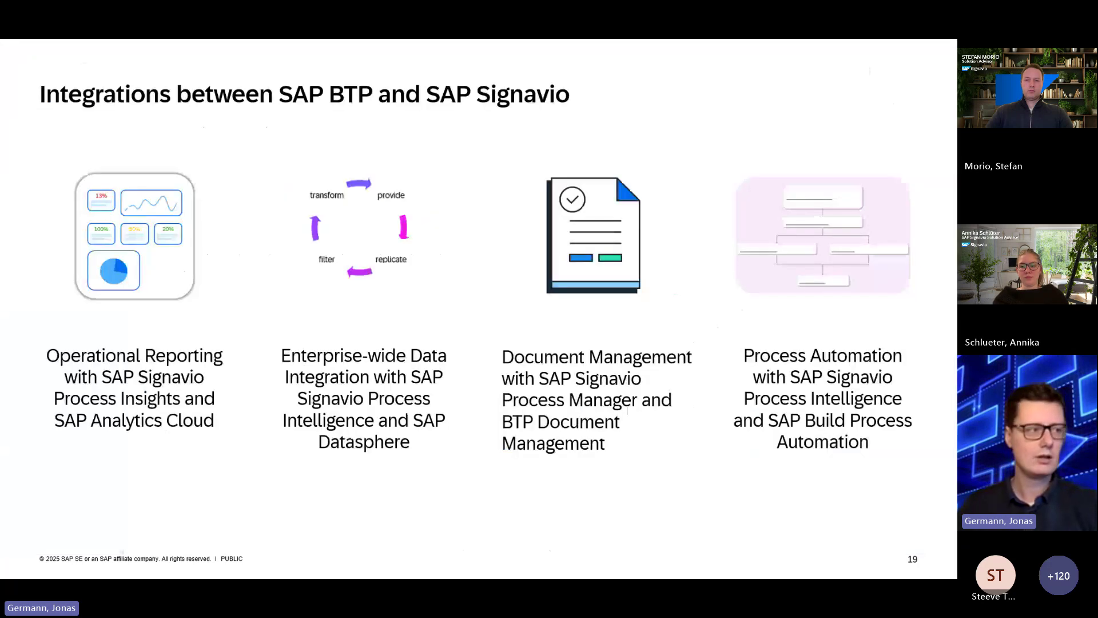